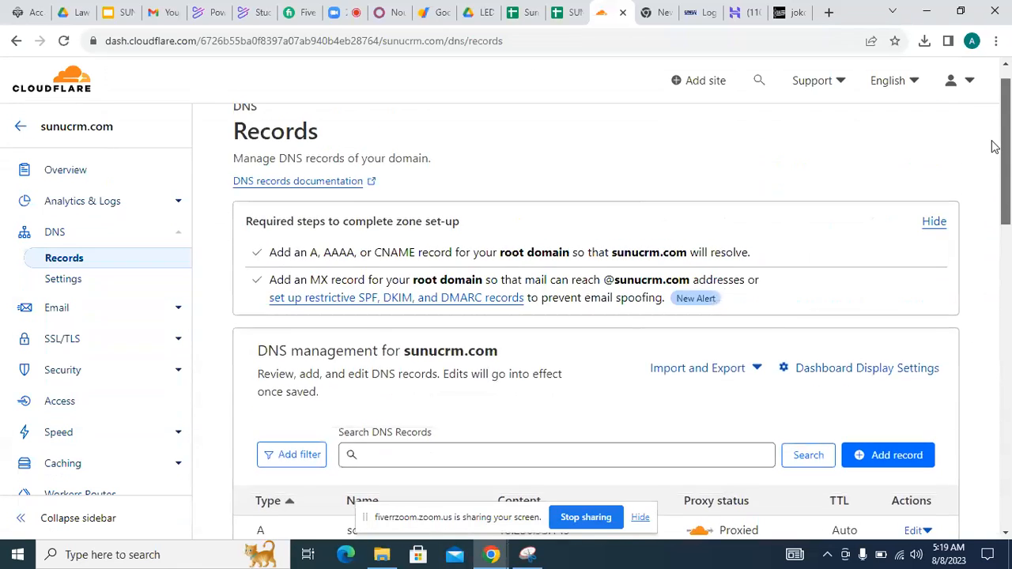
Return to the account's website list and add sunudrive.com as a new site.
click(21, 131)
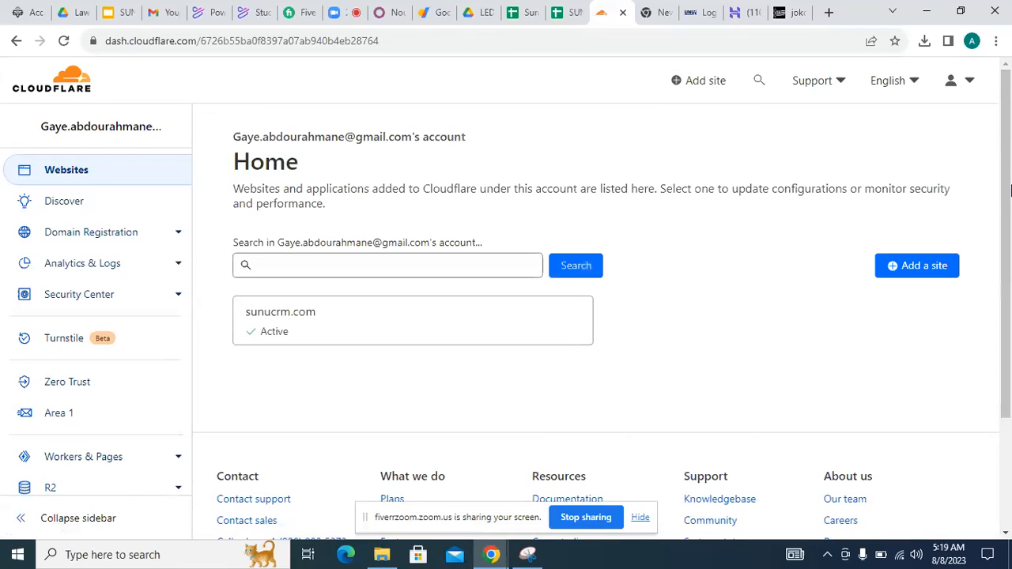
click(680, 85)
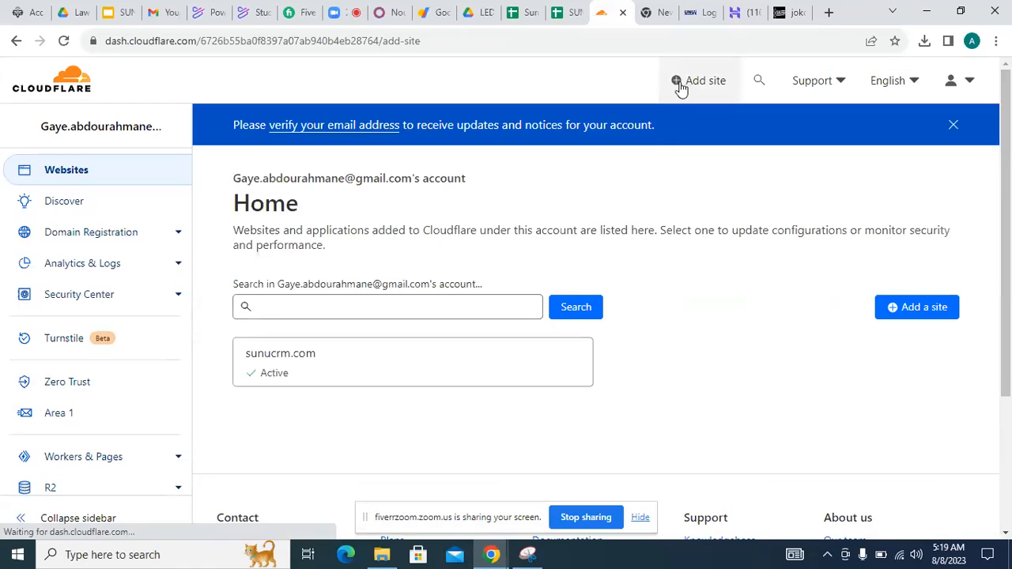
click(313, 208)
text(sunudrive)
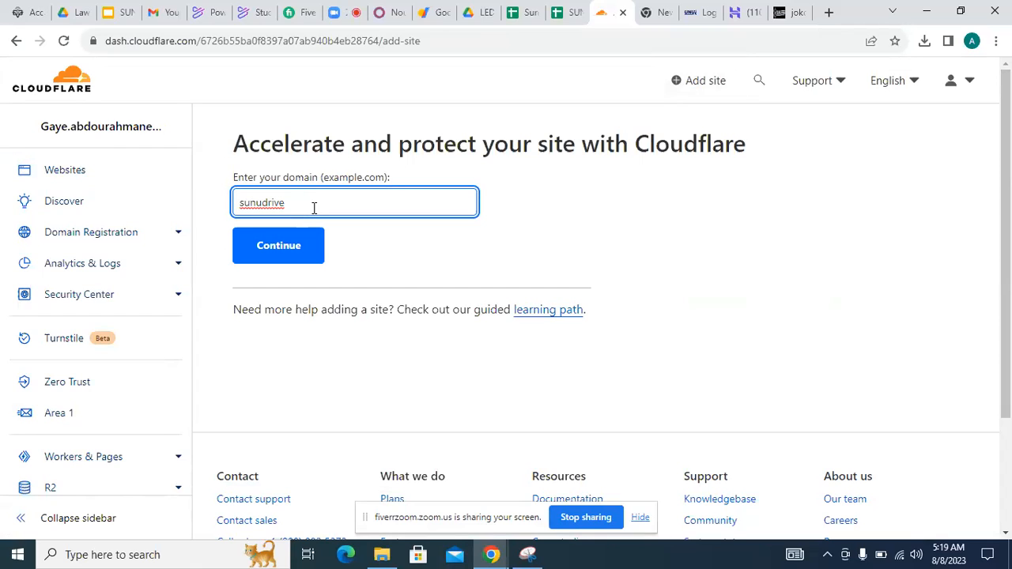
text(.com)
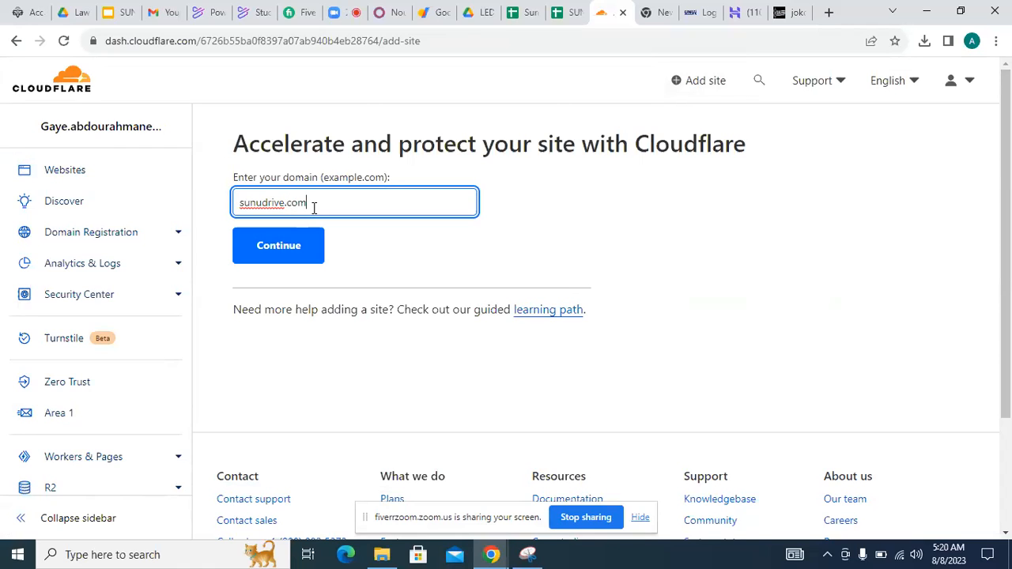
click(281, 247)
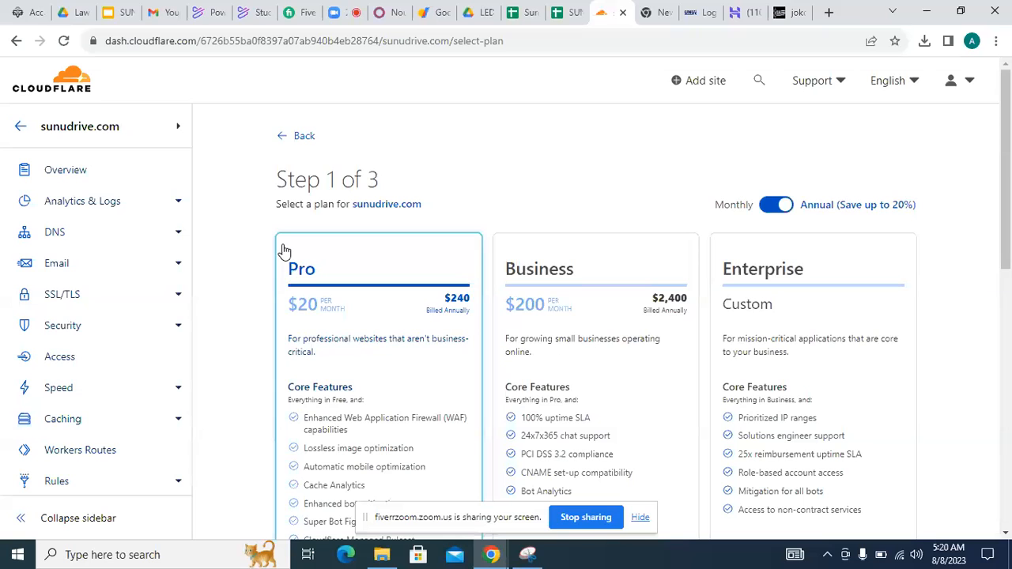
Choose the Free plan for sunudrive.com and accept the scanned DNS records.
drag(1010, 100, 1009, 294)
click(327, 271)
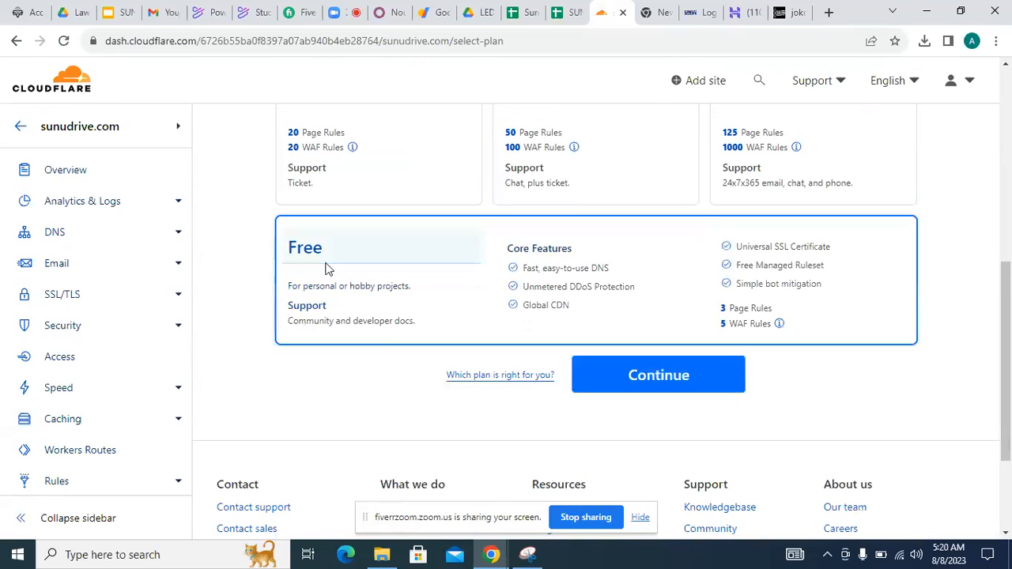
click(662, 382)
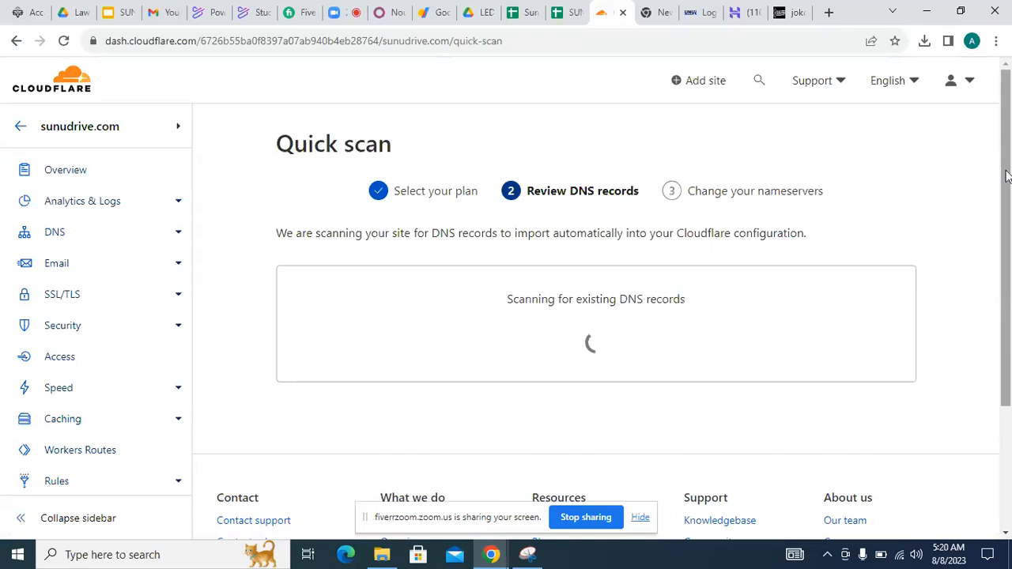
drag(1008, 172, 1010, 353)
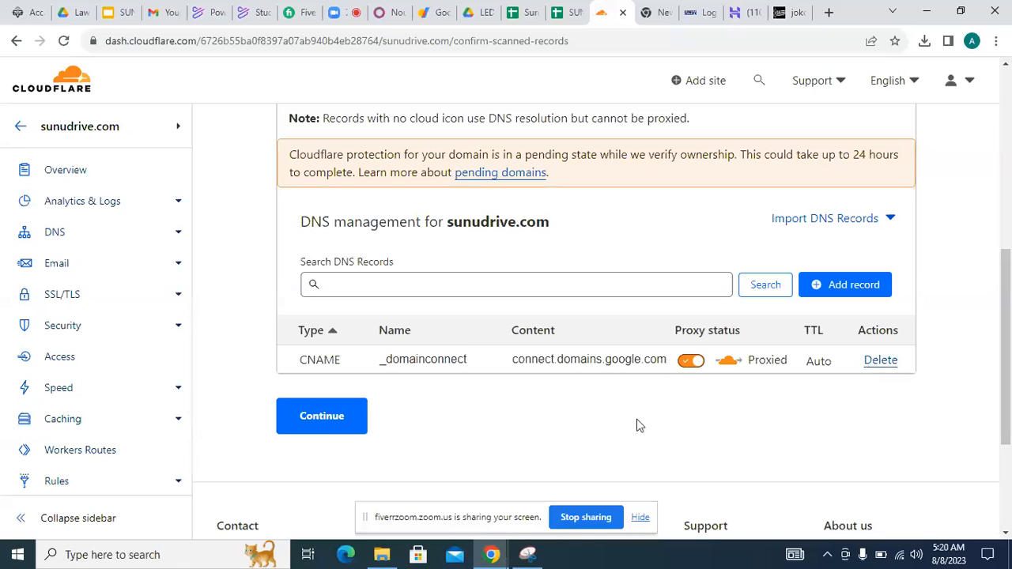
click(327, 422)
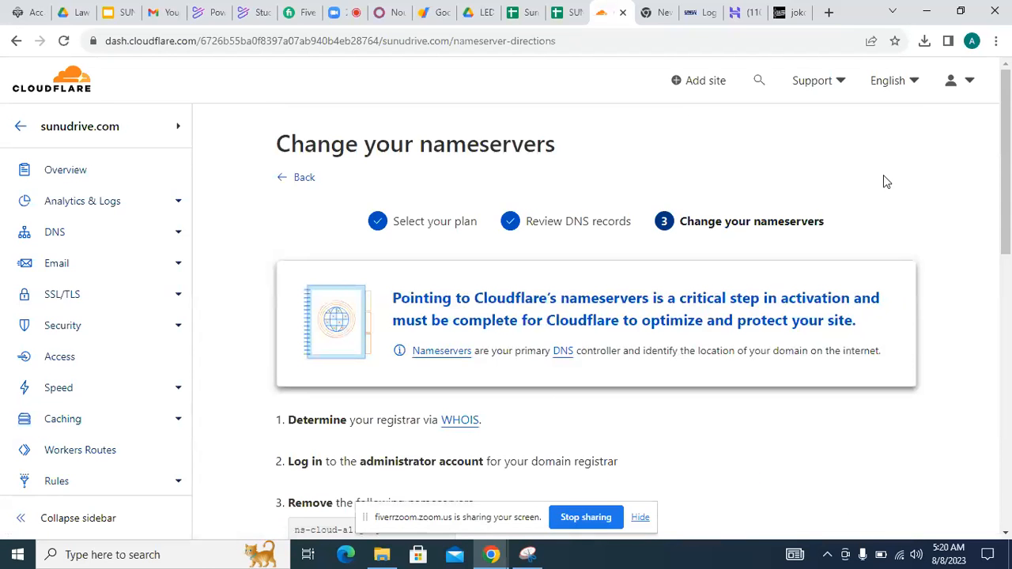
Copy the nameserver ivy.ns.cloudflare.com, switch to Google Domains and open the management page for sunudrive.com.
drag(1007, 166, 1011, 293)
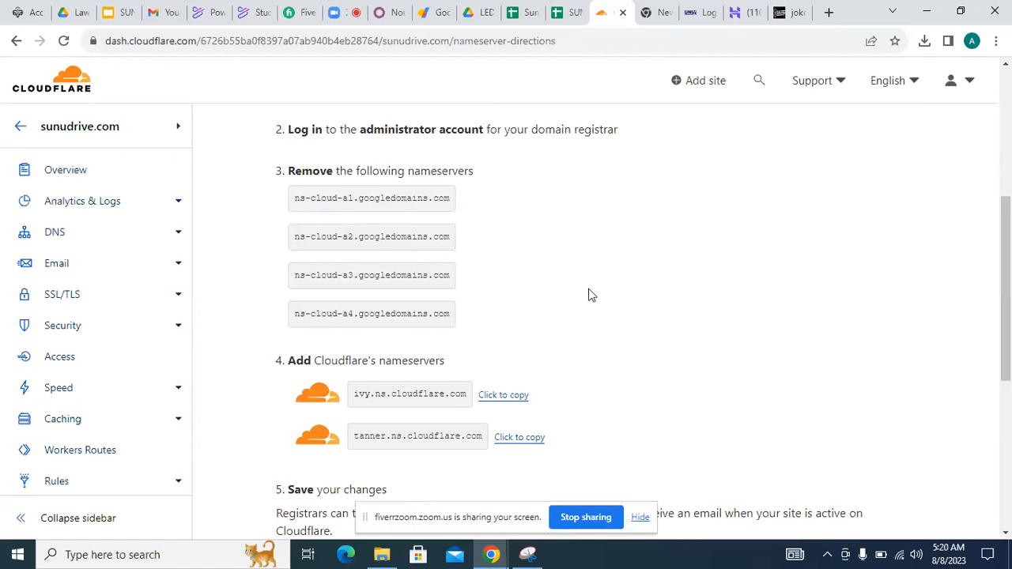
click(504, 395)
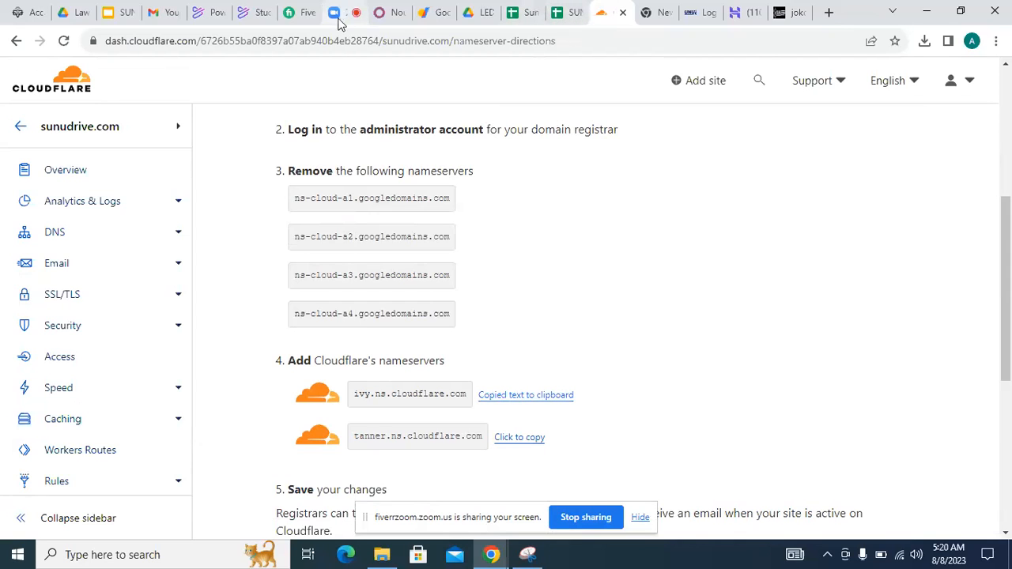
click(435, 11)
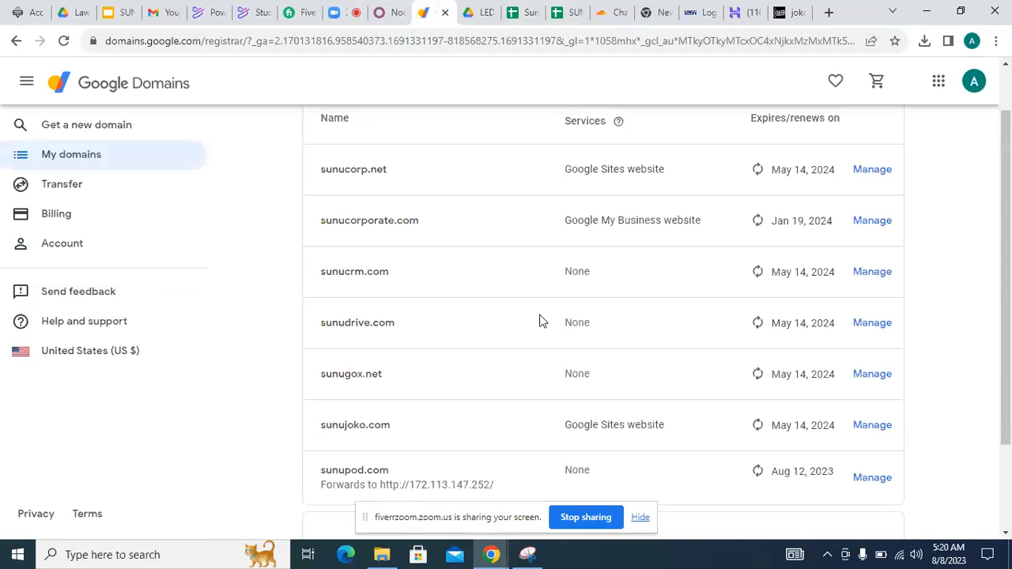
click(875, 323)
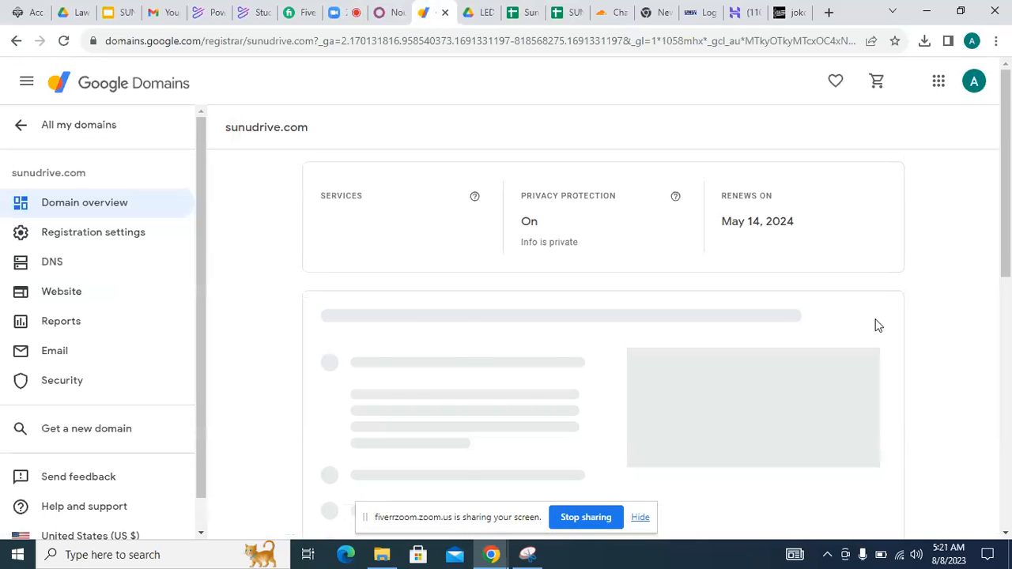
In sunudrive.com's DNS settings, enter the copied ivy.ns.cloudflare.com as the first custom name server.
scroll(1008, 326, down, 3)
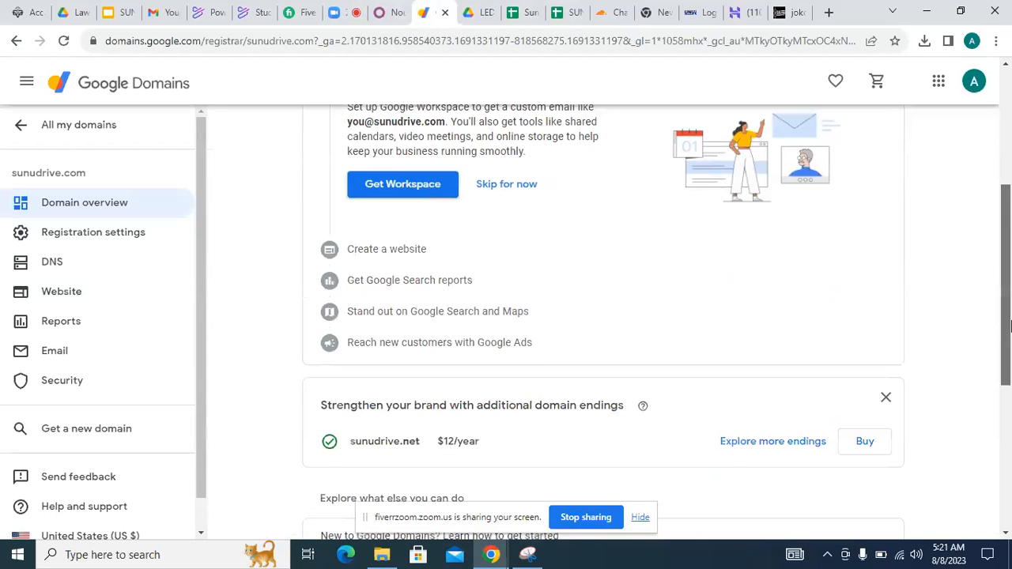
scroll(319, 445, down, 3)
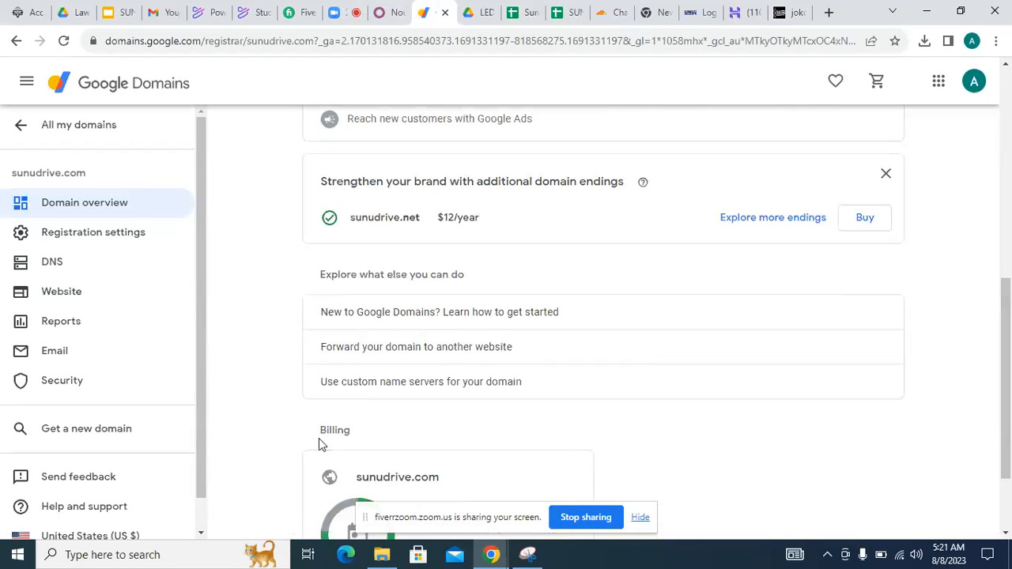
click(50, 267)
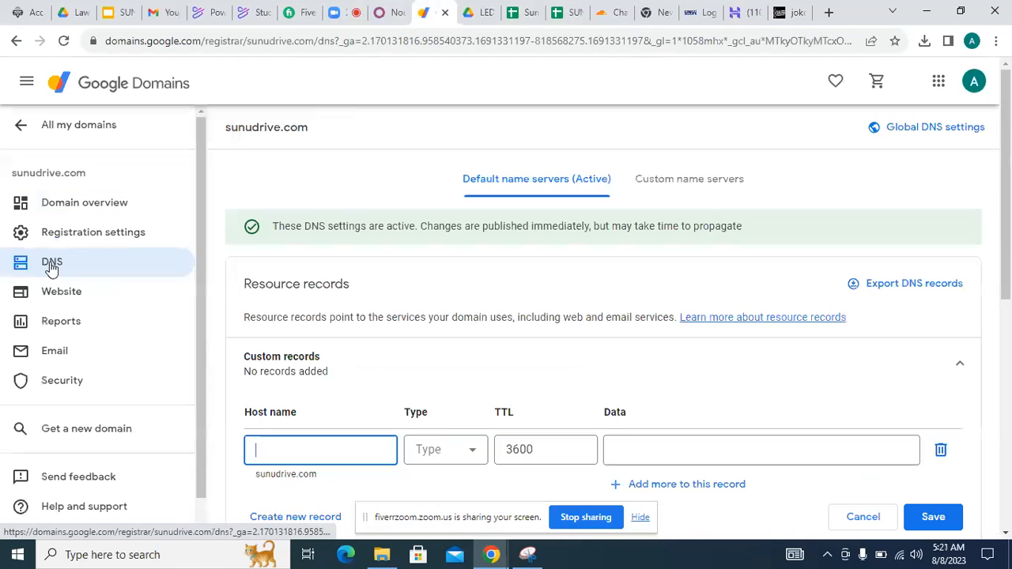
drag(1008, 225, 994, 204)
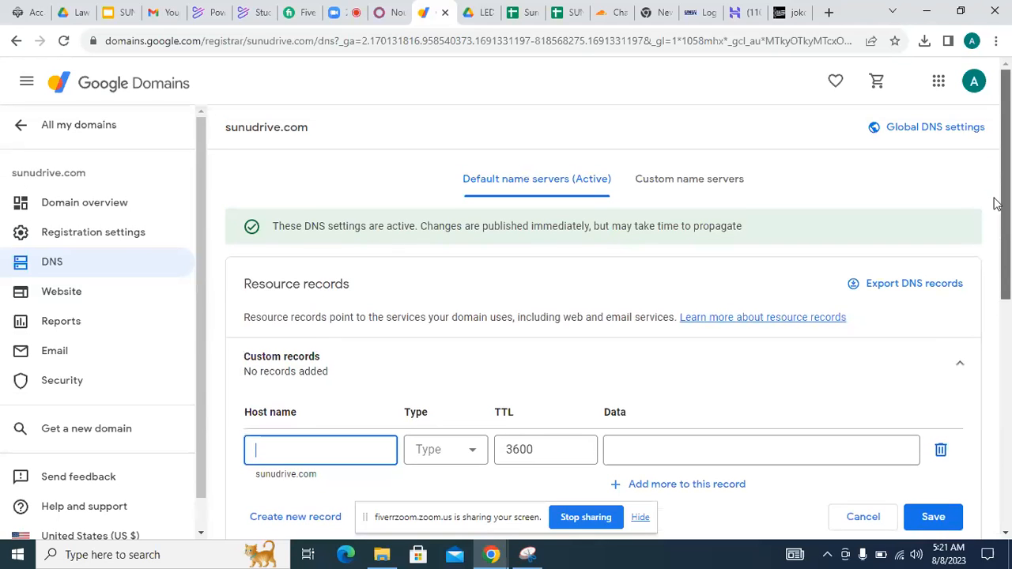
click(669, 188)
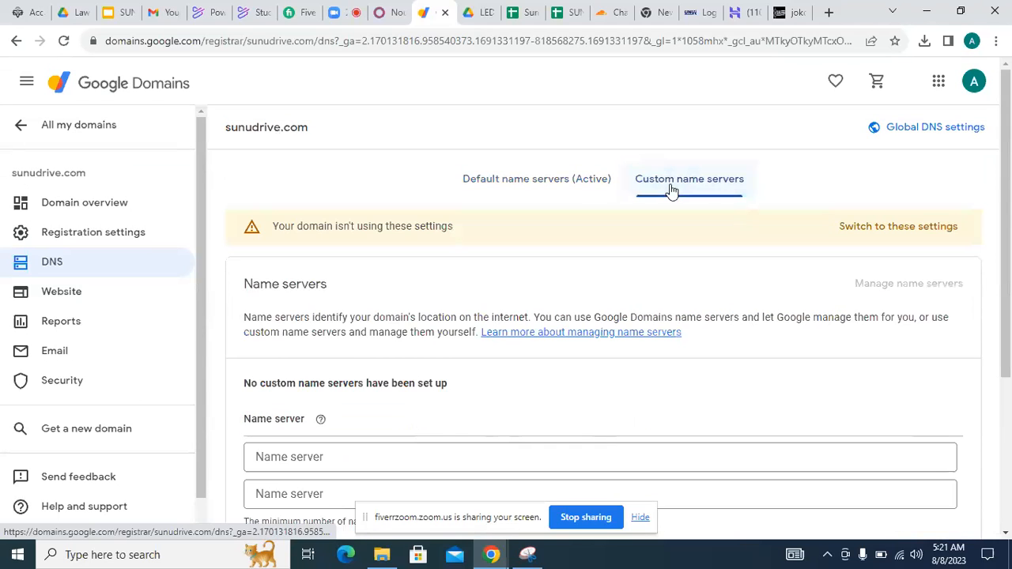
drag(1008, 132, 1009, 260)
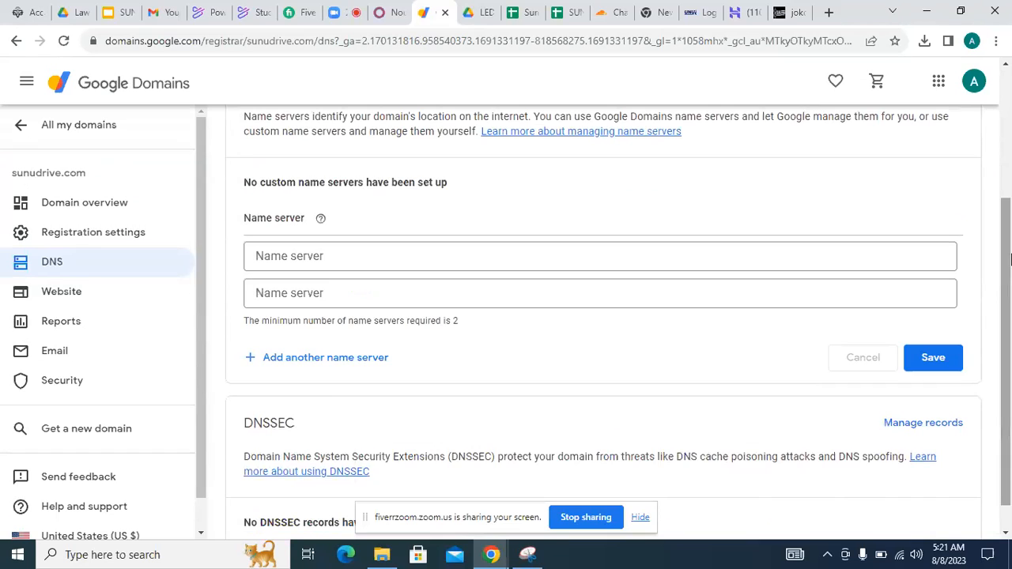
click(330, 261)
key(ctrl+v)
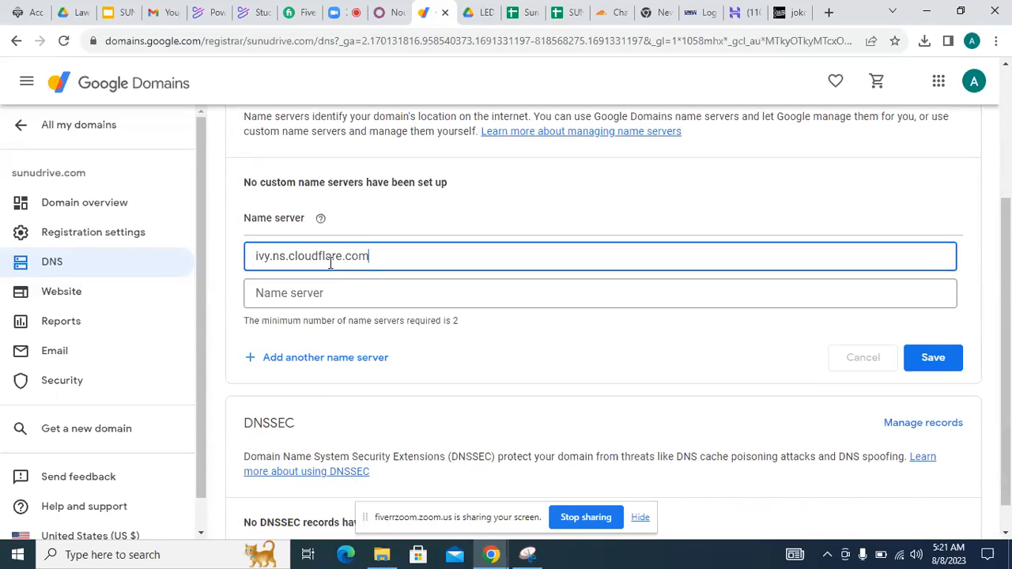
Copy tanner.ns.cloudflare.com from Cloudflare and enter it as the second custom name server in Google Domains.
click(609, 16)
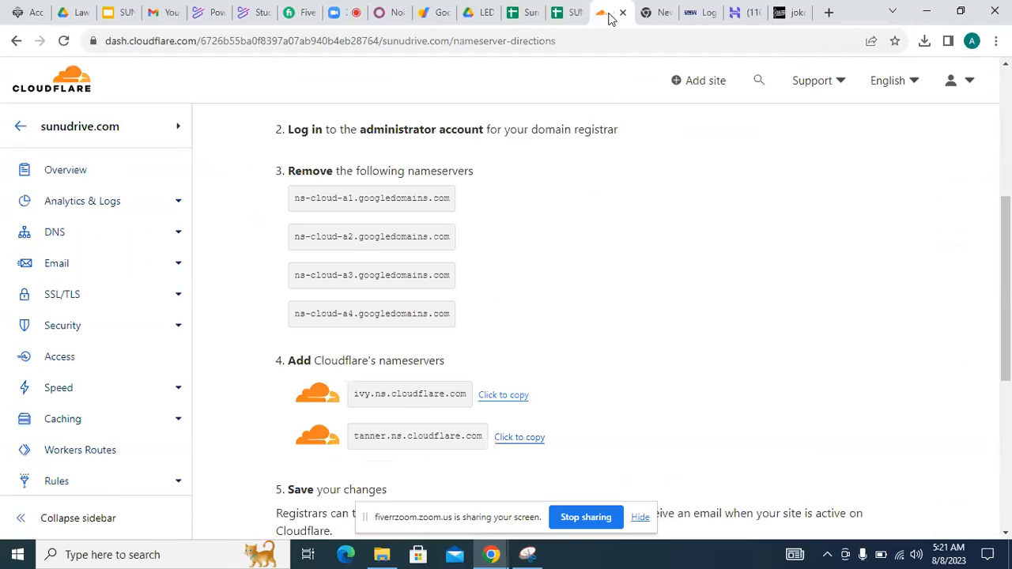
click(512, 439)
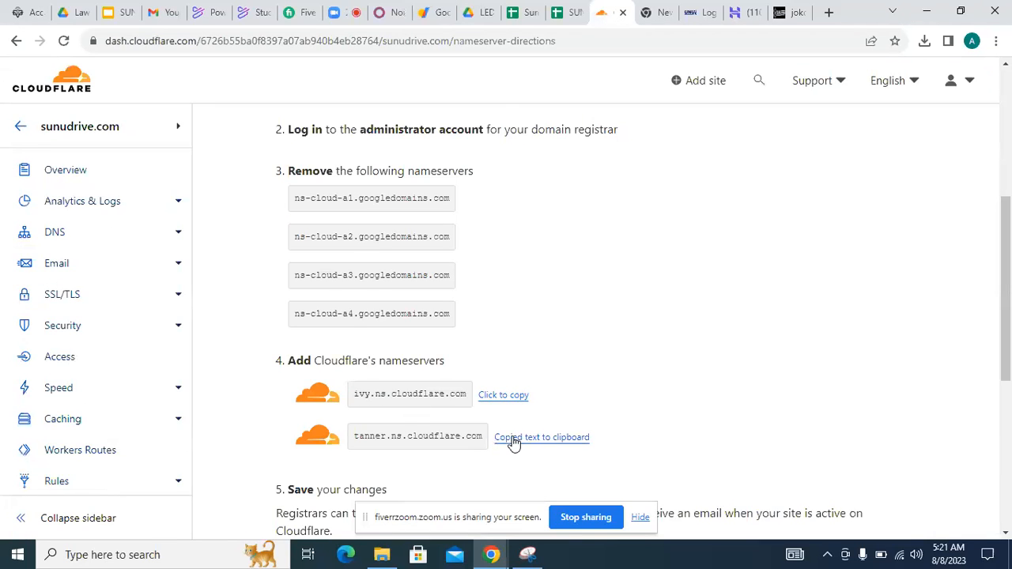
click(438, 17)
click(305, 291)
key(ctrl+v)
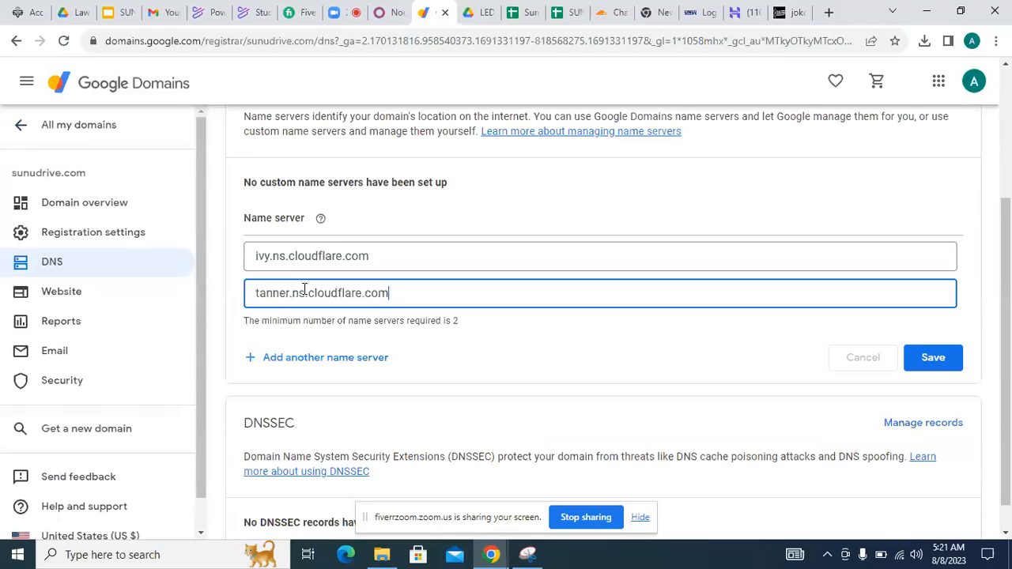
Save and activate the custom name servers for sunudrive.com, and request the nameserver check in Cloudflare.
click(930, 362)
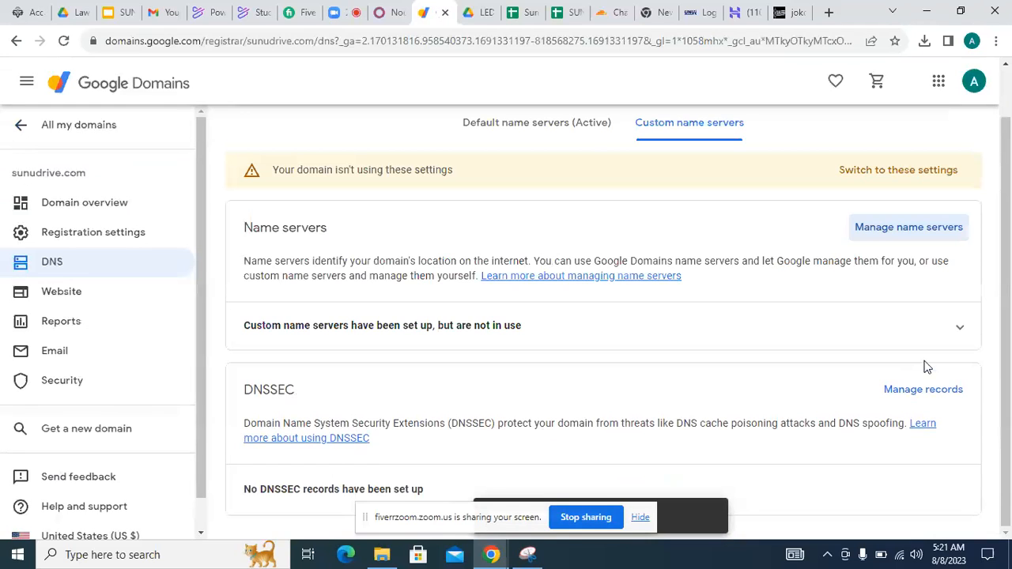
click(892, 172)
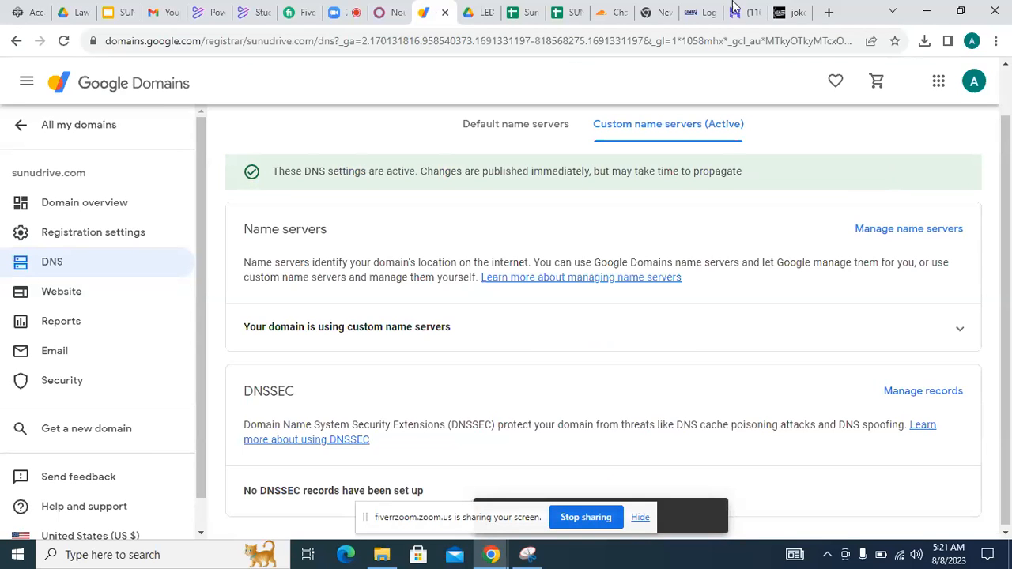
click(603, 14)
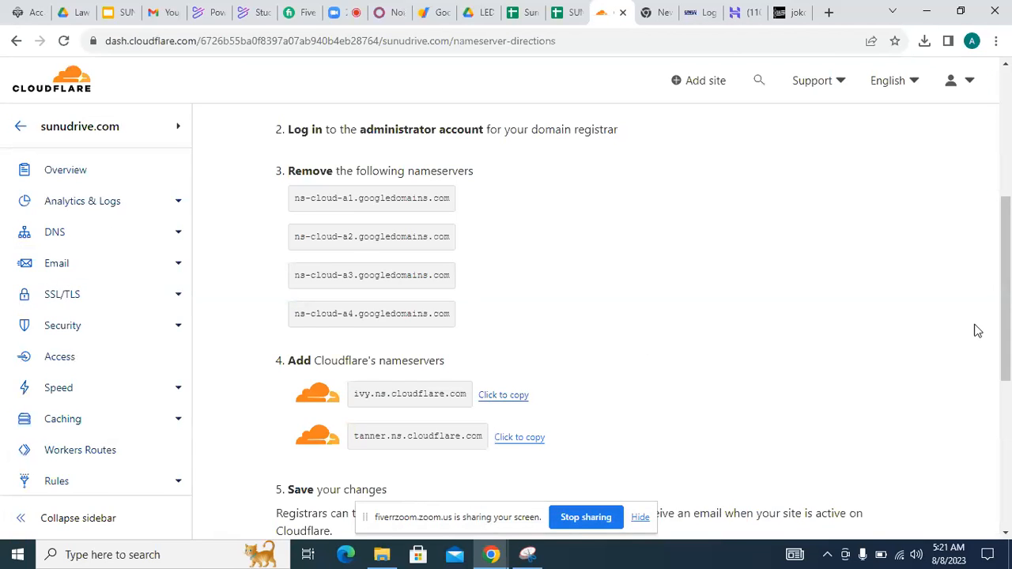
drag(1009, 316, 1010, 401)
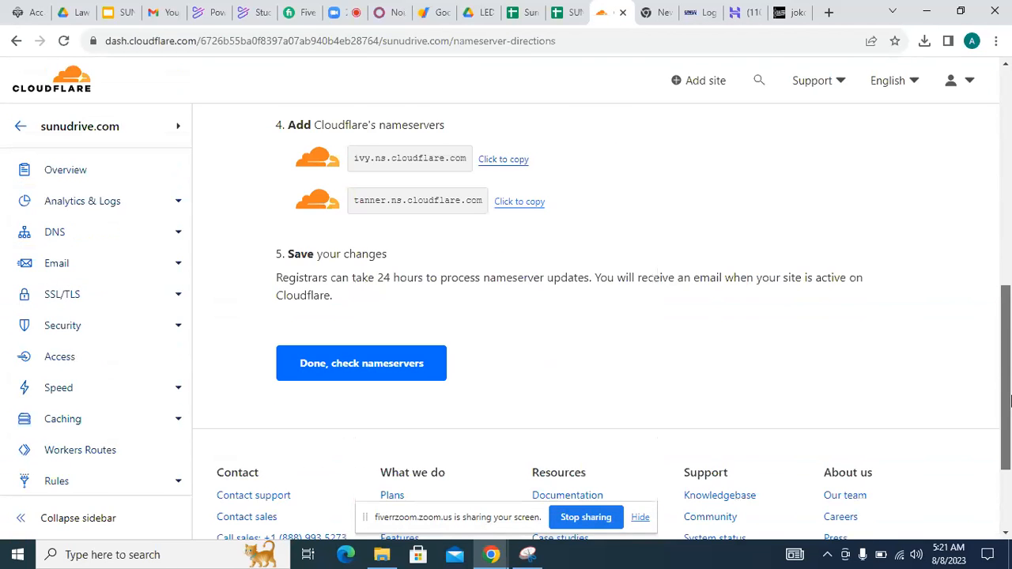
click(339, 369)
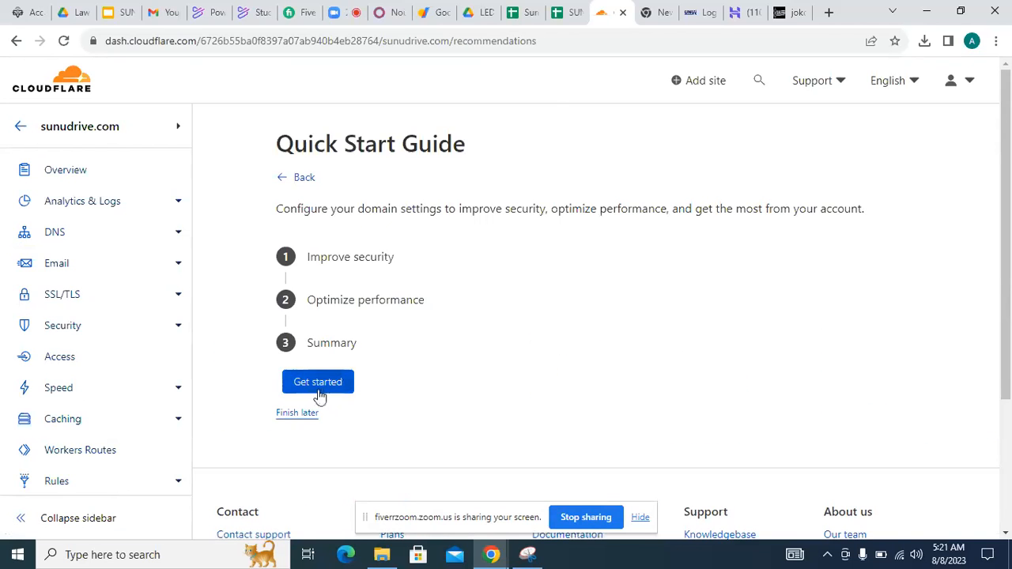
Complete the quick start guide with Automatic HTTPS Rewrites and Brotli enabled and Always Use HTTPS disabled.
click(320, 389)
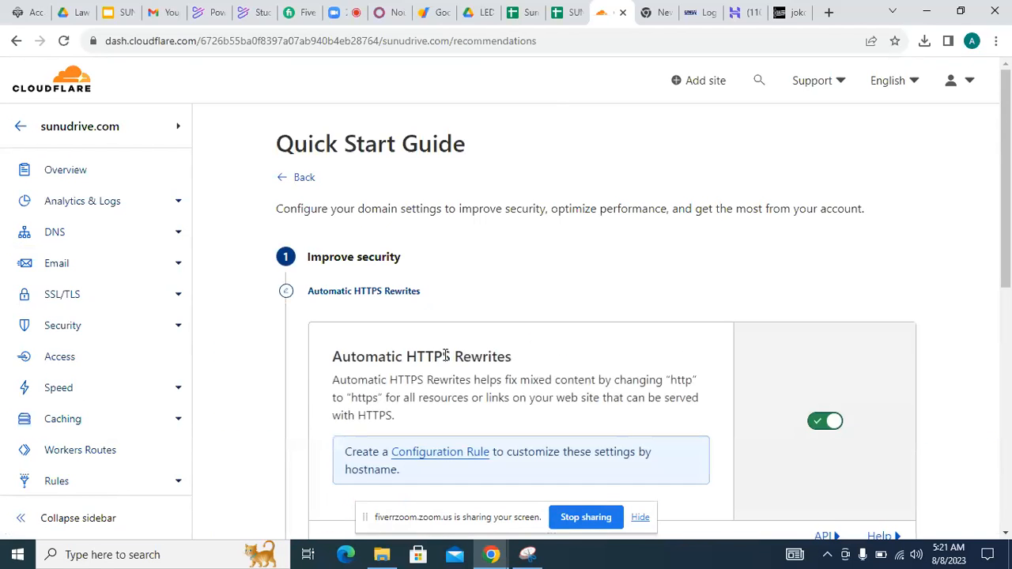
scroll(1010, 350, down, 2)
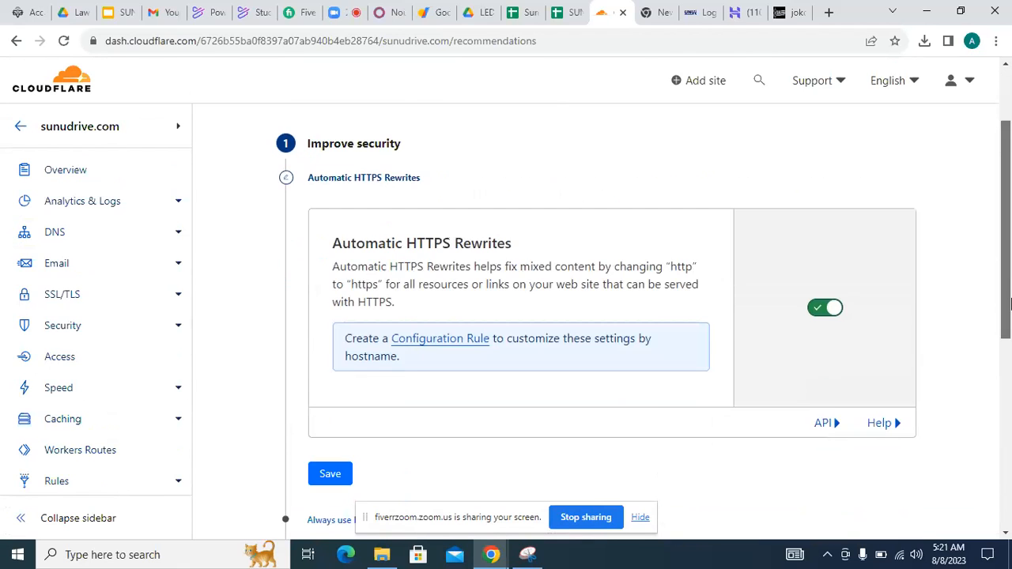
click(330, 465)
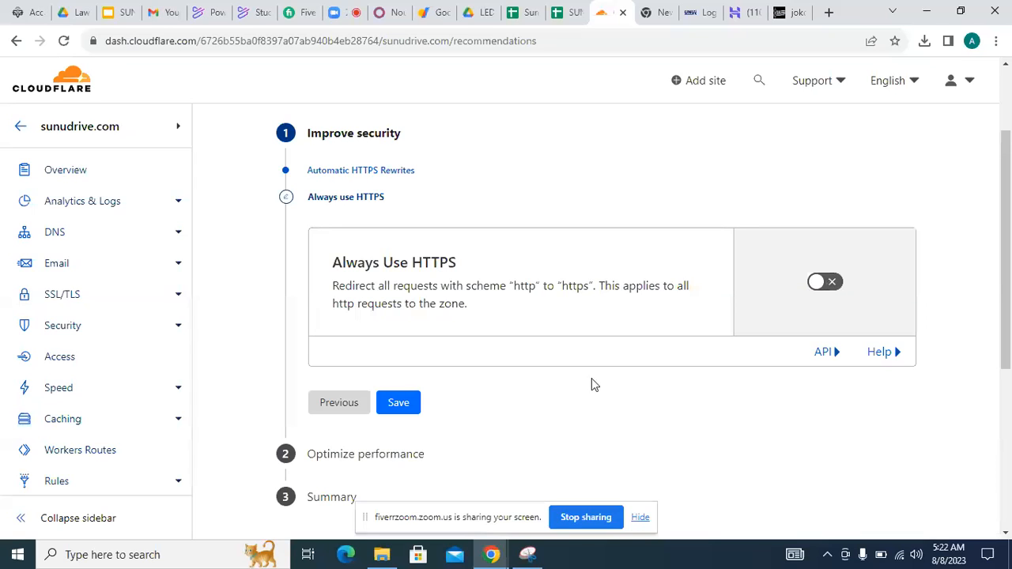
click(398, 405)
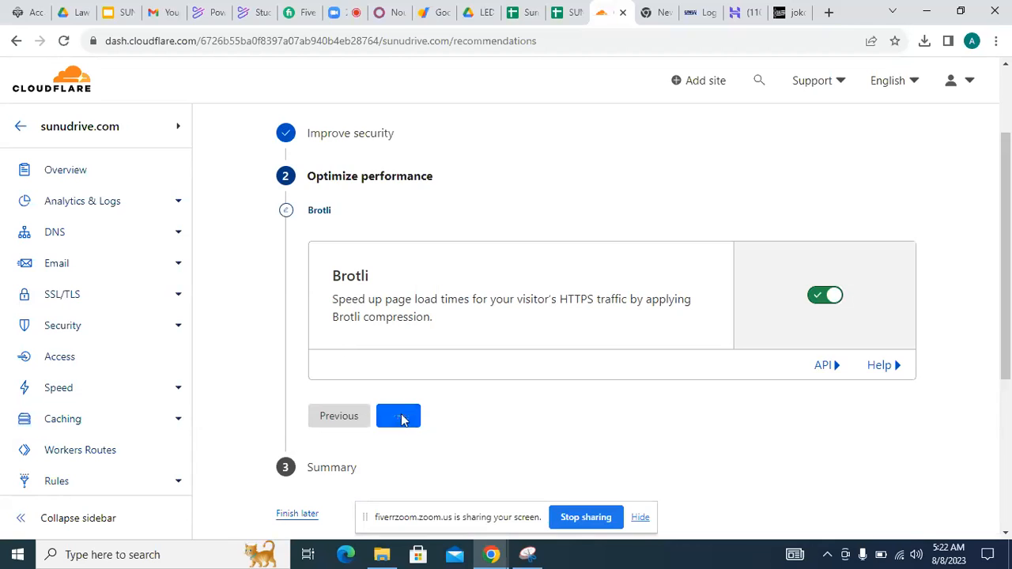
click(338, 372)
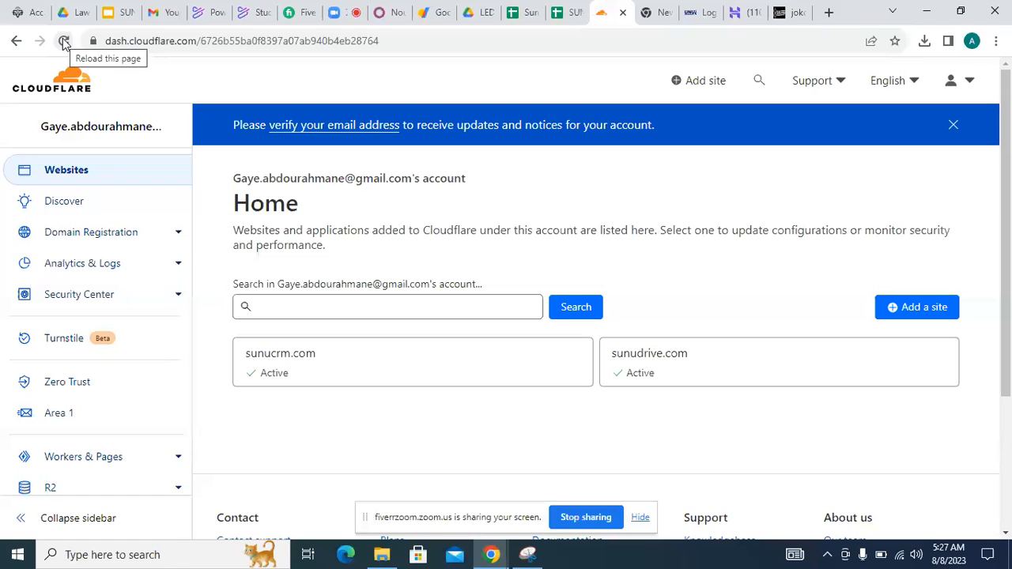
In sunudrive.com's DNS records, add a proxied A record named @ pointing to 18.236.93.149 and save it.
click(66, 176)
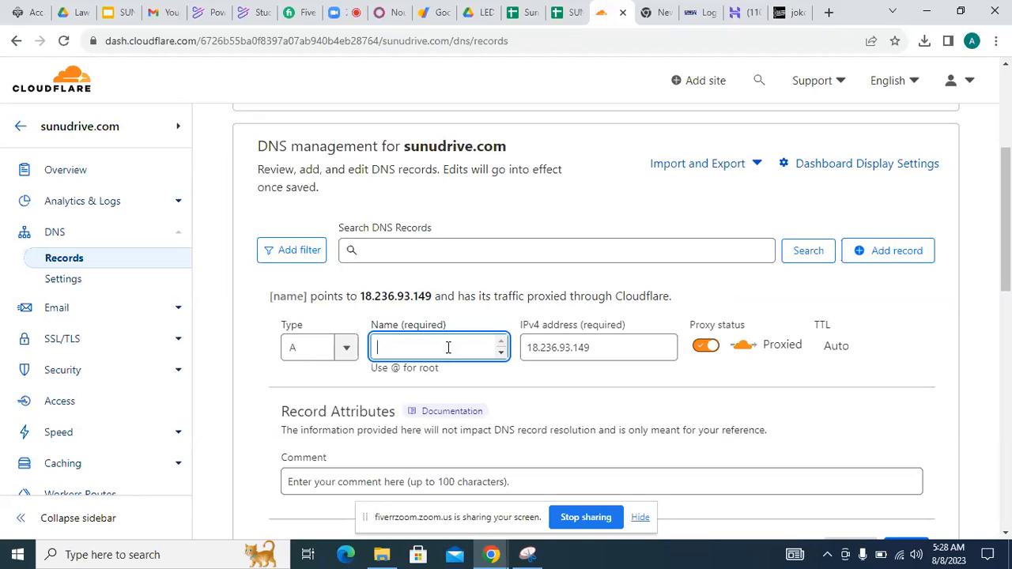
text(@)
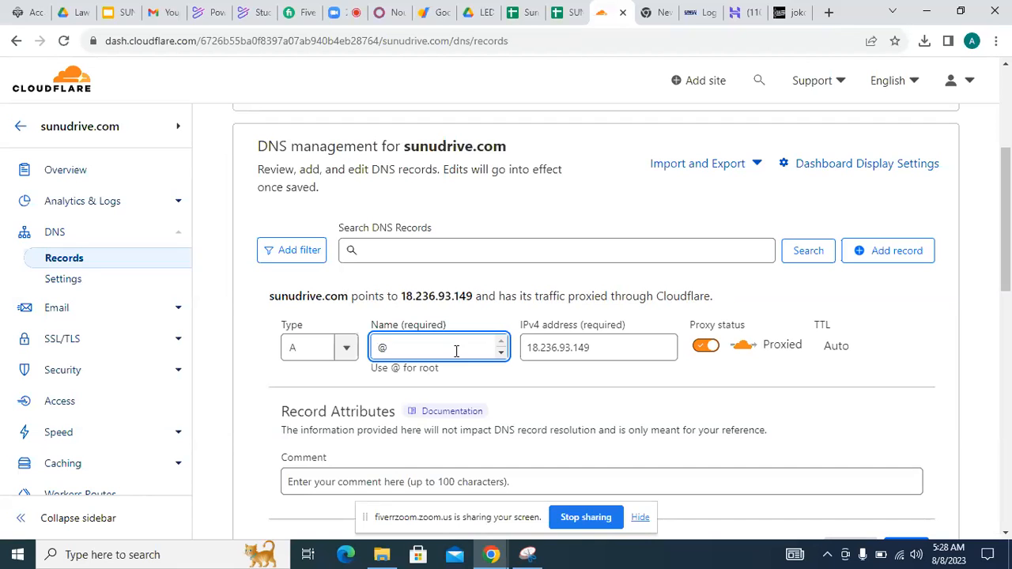
click(599, 377)
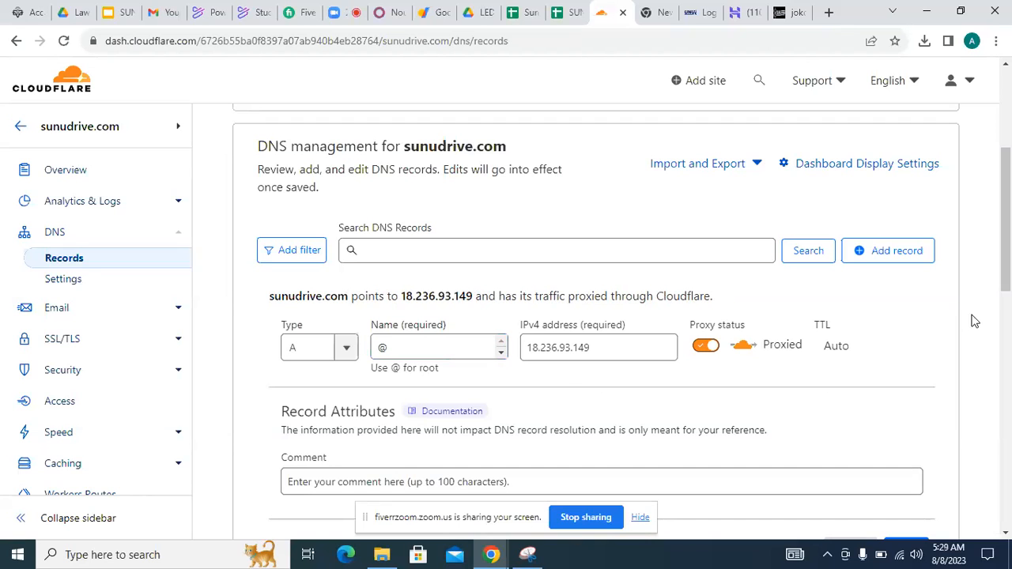
scroll(999, 288, down, 2)
click(915, 401)
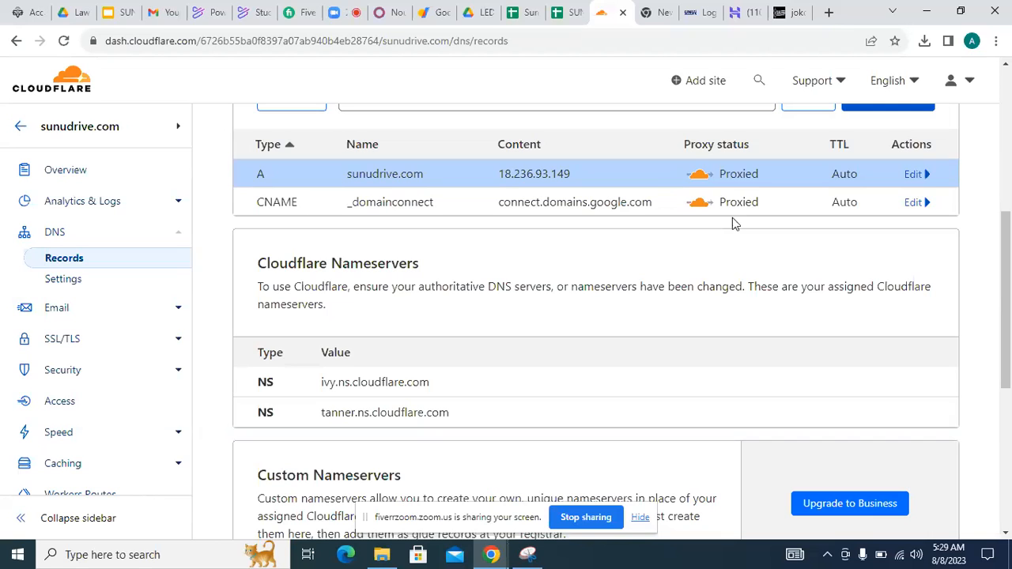
Test the subdomain by loading sc.sunudrive.com in the SUNUCORP videoconference tab.
click(788, 17)
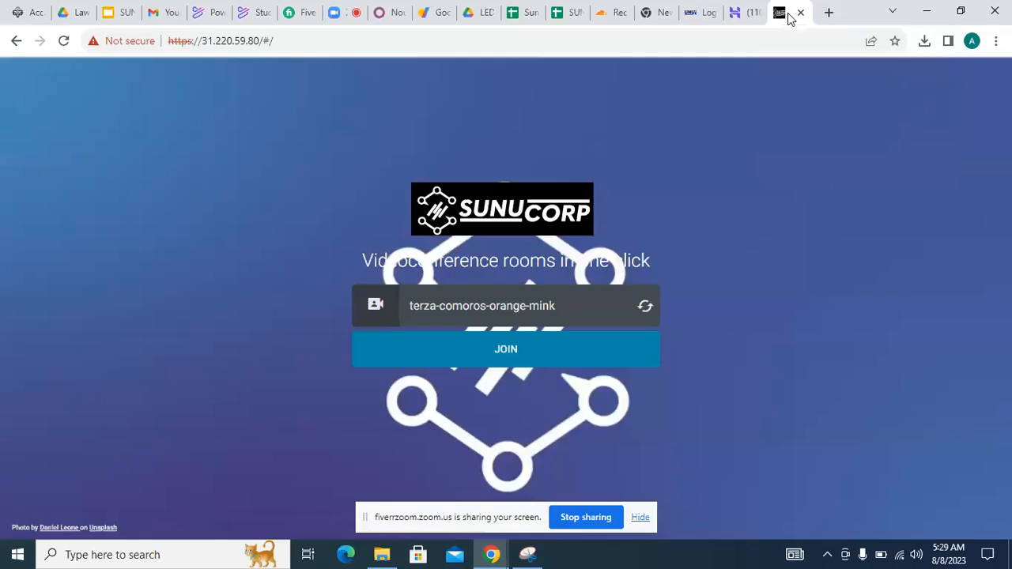
click(640, 41)
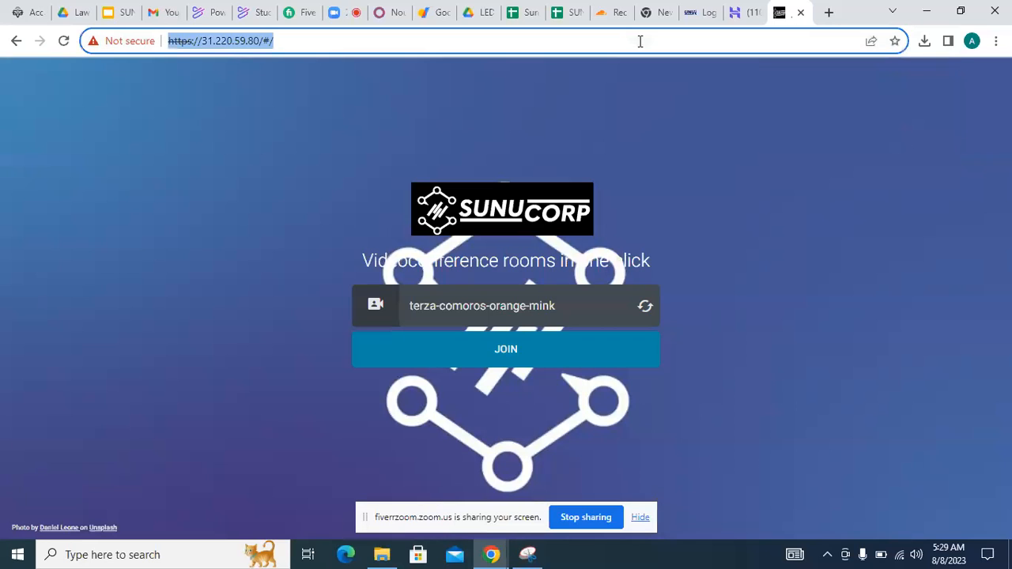
text(sc.sunud)
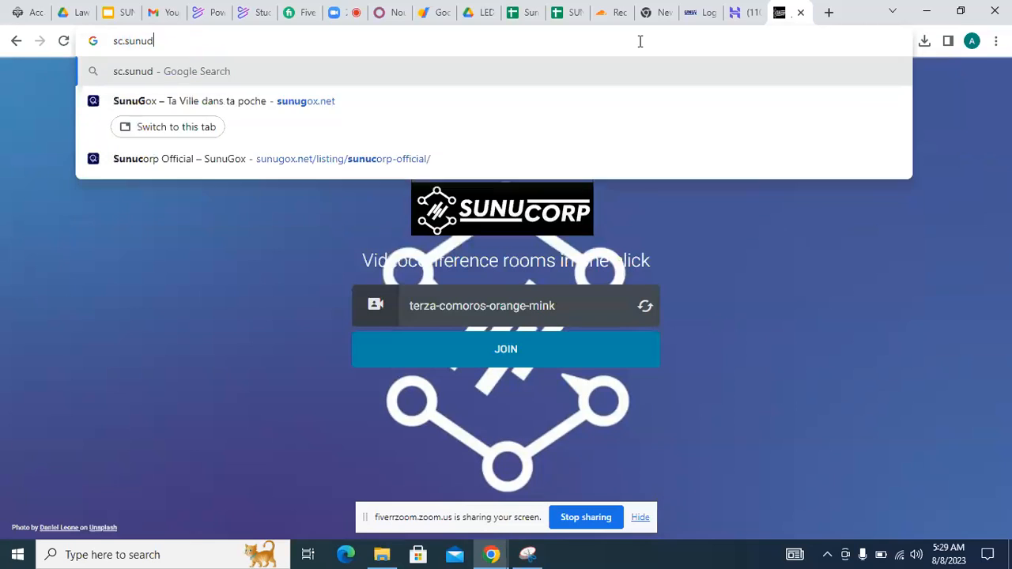
text(rive.com)
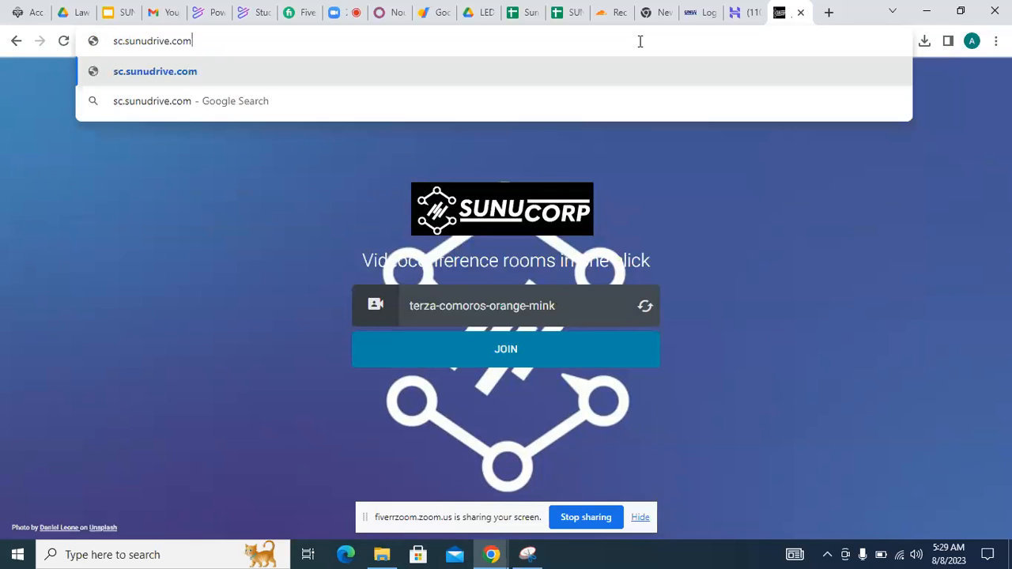
key(Return)
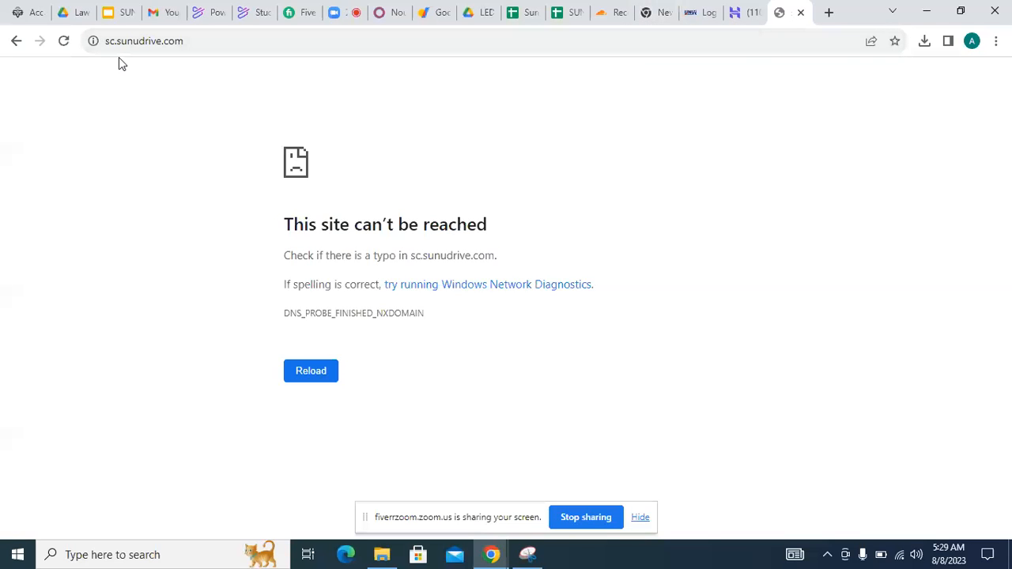
Check the A record in Cloudflare and test the root domain by loading sunudrive.com in the subdomain's test tab.
click(609, 16)
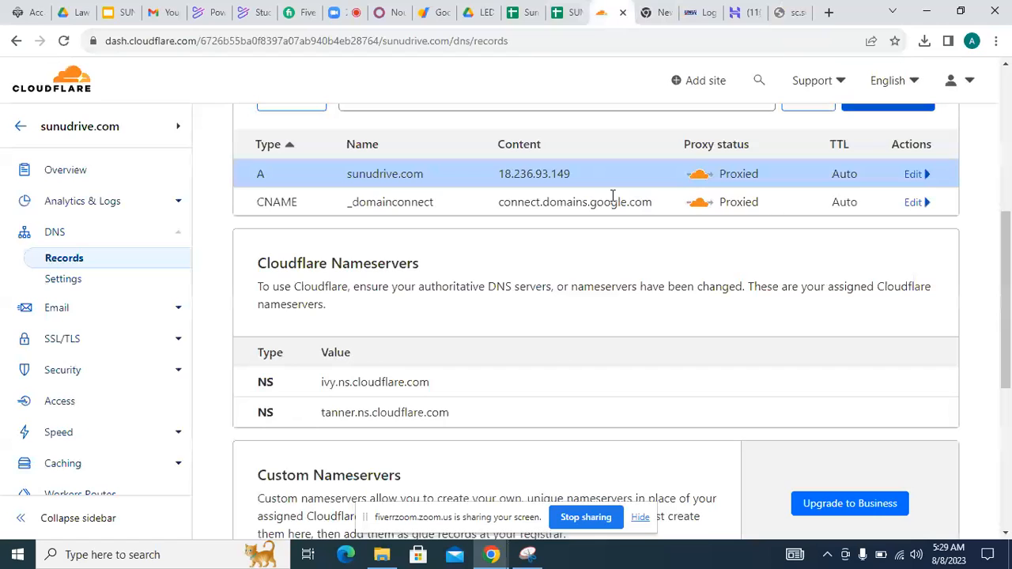
click(792, 12)
click(116, 40)
click(116, 41)
key(Delete)
key(BackSpace)
key(BackSpace)
key(Return)
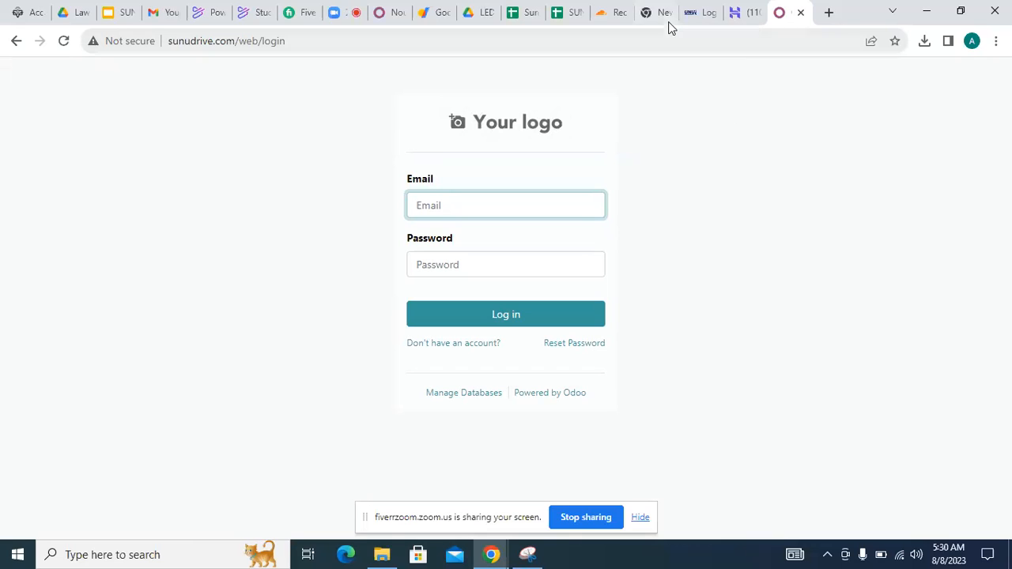
Back in Cloudflare's DNS records, change the name of sunudrive.com's A record to sc and save it.
click(620, 14)
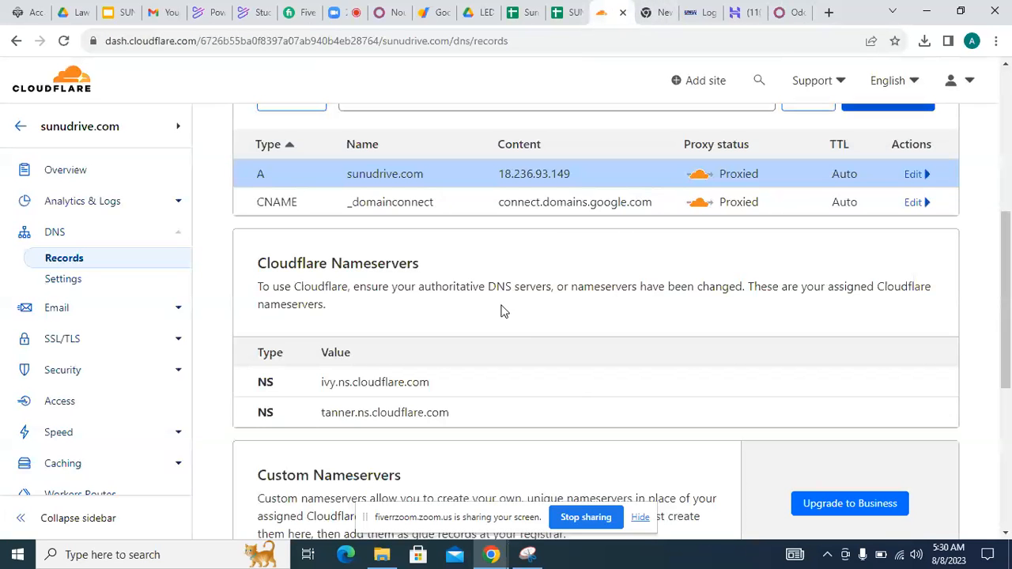
drag(1006, 231, 1004, 190)
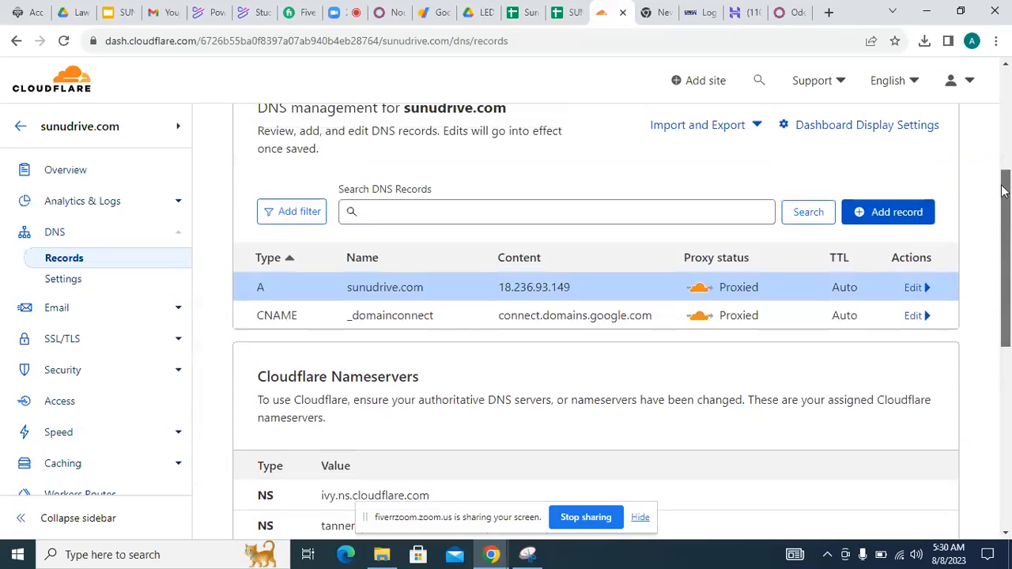
click(913, 290)
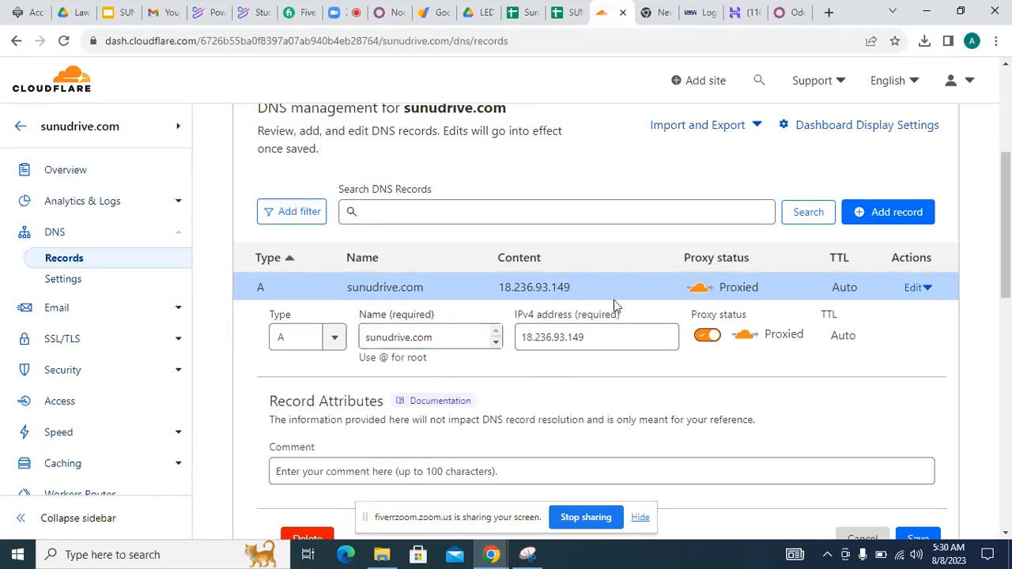
click(368, 337)
click(365, 338)
text(sc.)
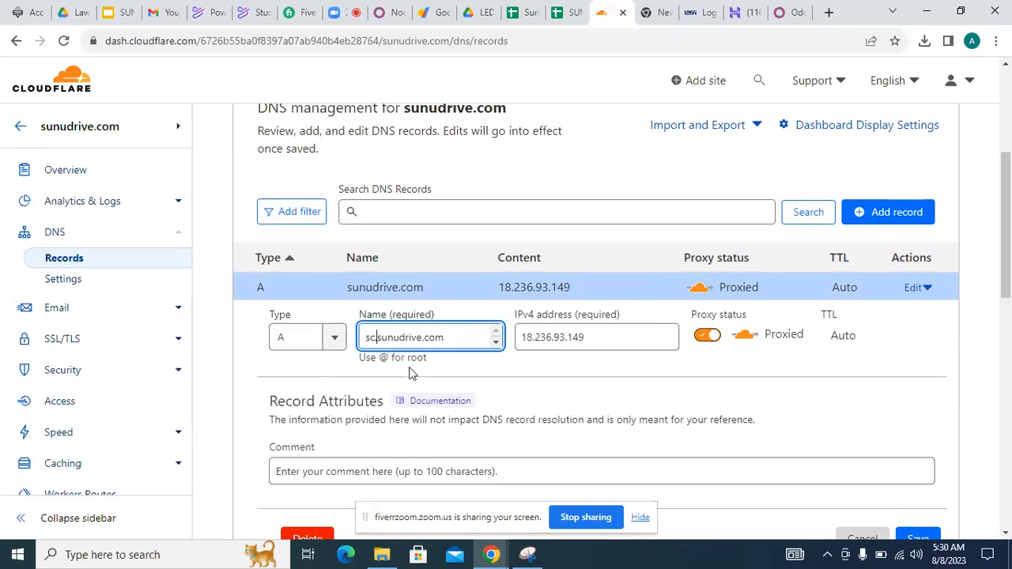
key(Delete)
key(Delete)
key(Delete)
key(Delete)
key(Delete)
key(Delete)
key(Delete)
key(Delete)
key(Delete)
key(Delete)
key(Delete)
key(Delete)
key(Delete)
click(619, 368)
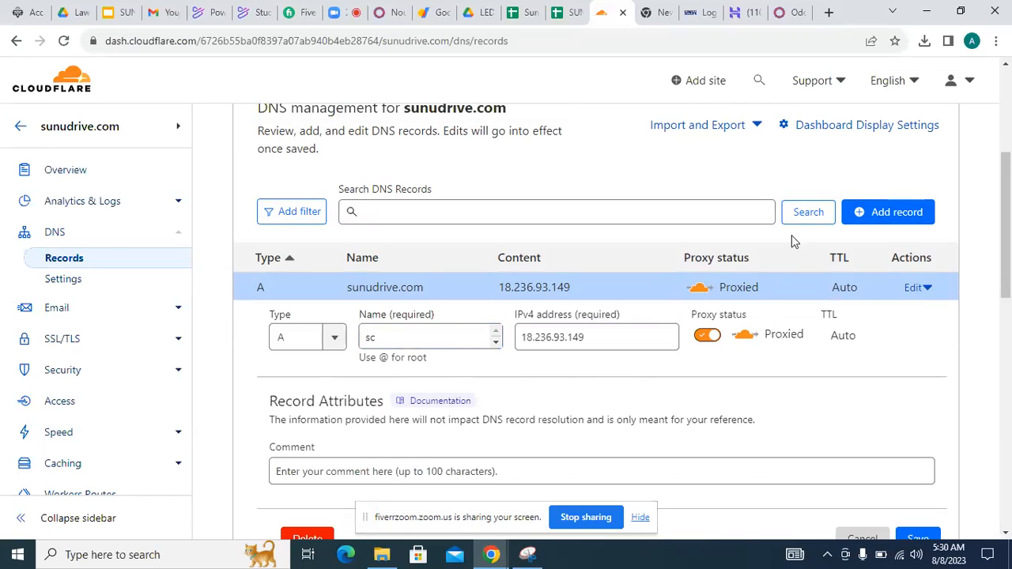
drag(1008, 207, 1009, 241)
click(922, 427)
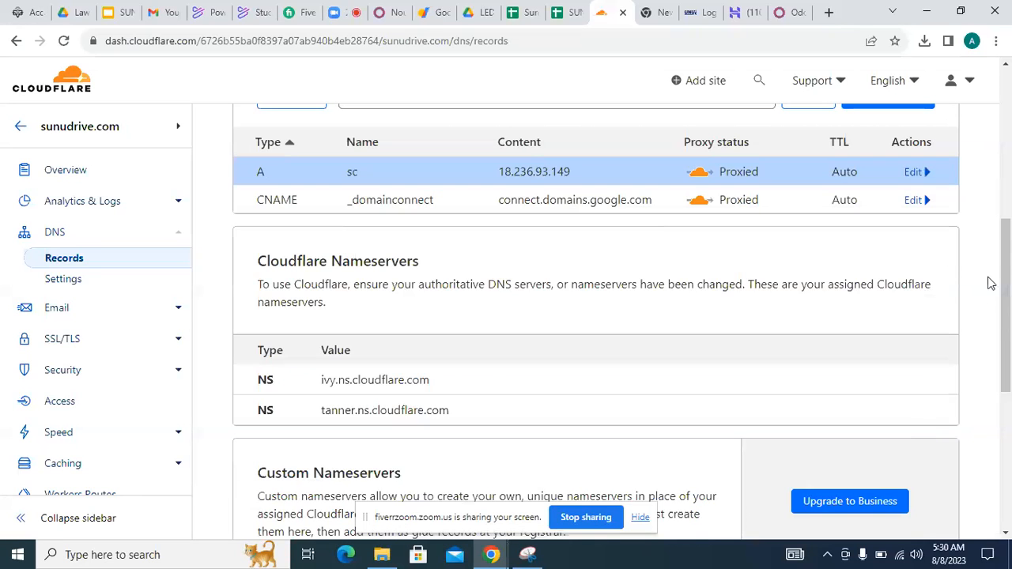
scroll(1007, 231, up, 2)
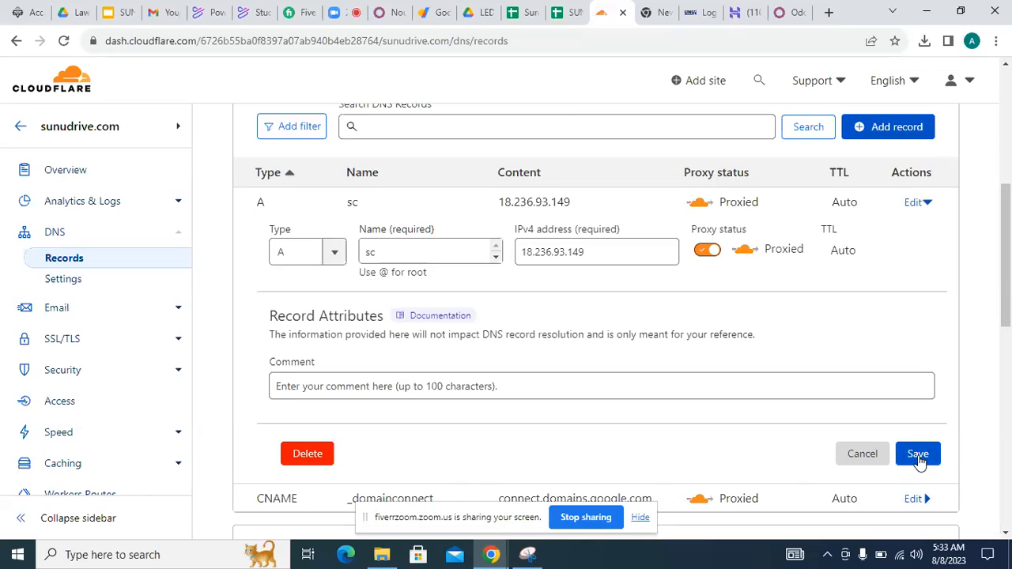
click(862, 454)
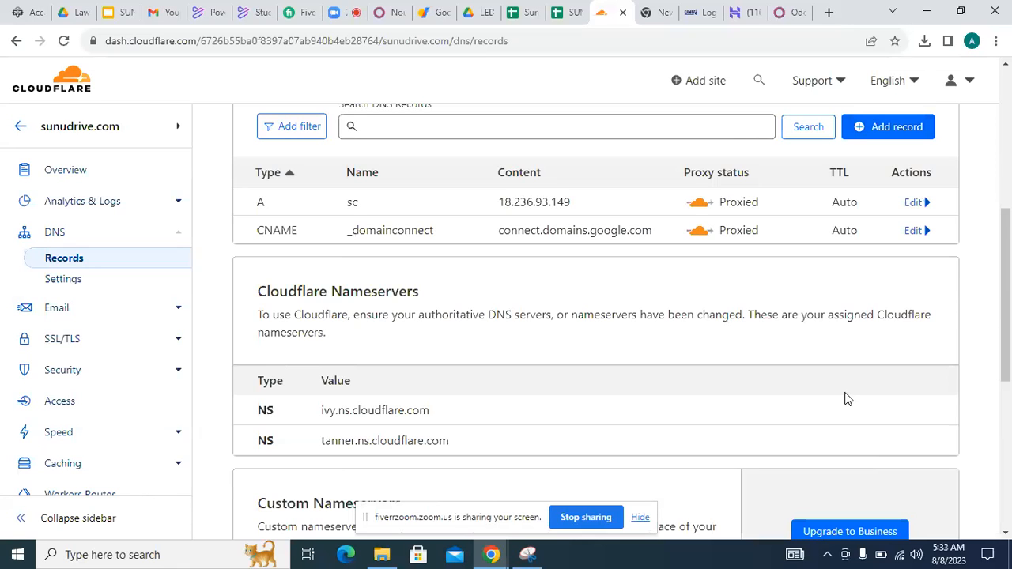
Load sc.sunudrive.com in the Odoo login tab to test the renamed record.
click(793, 14)
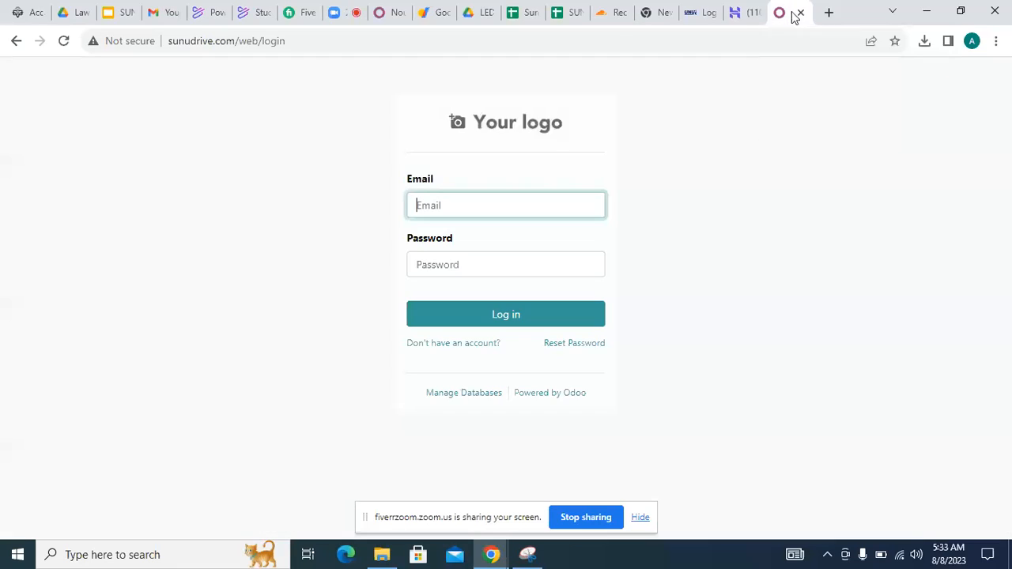
click(573, 42)
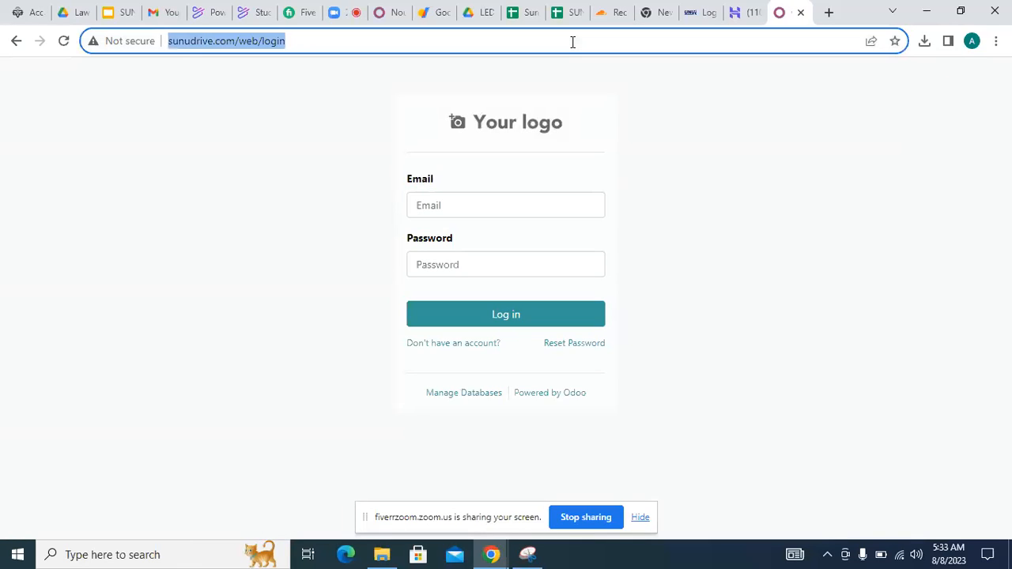
text(sc)
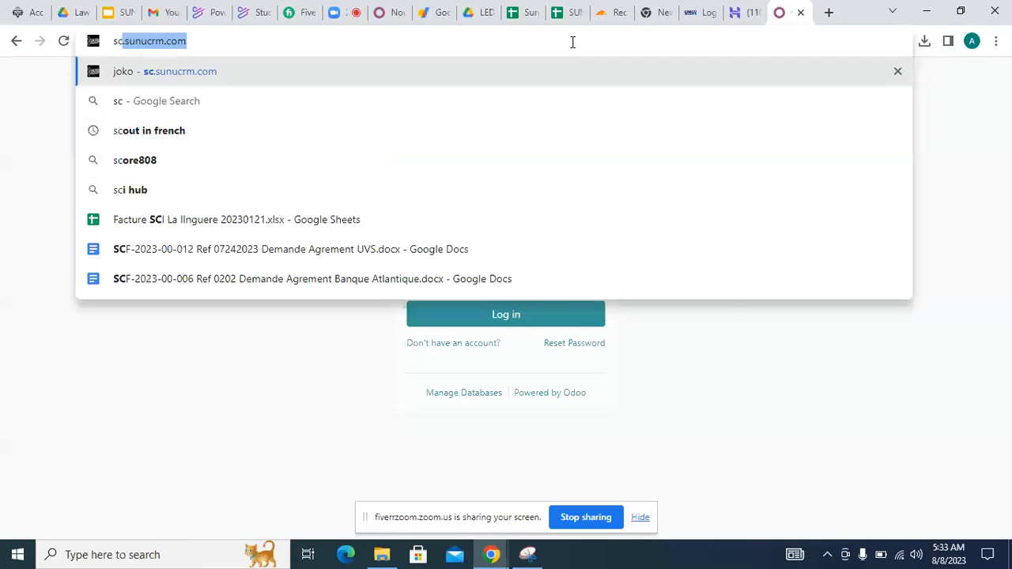
text(.sunudr)
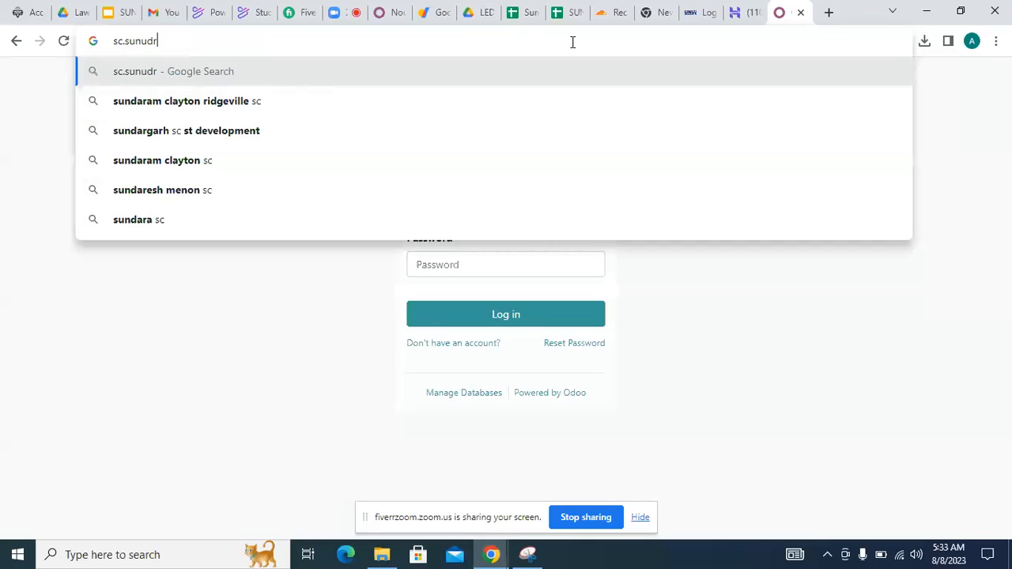
text(ive.com)
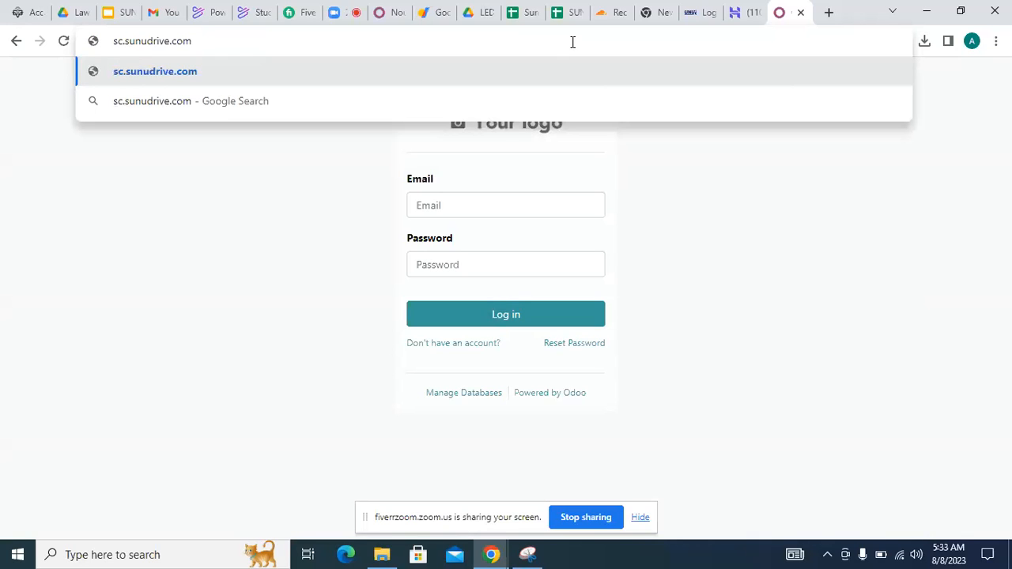
key(Return)
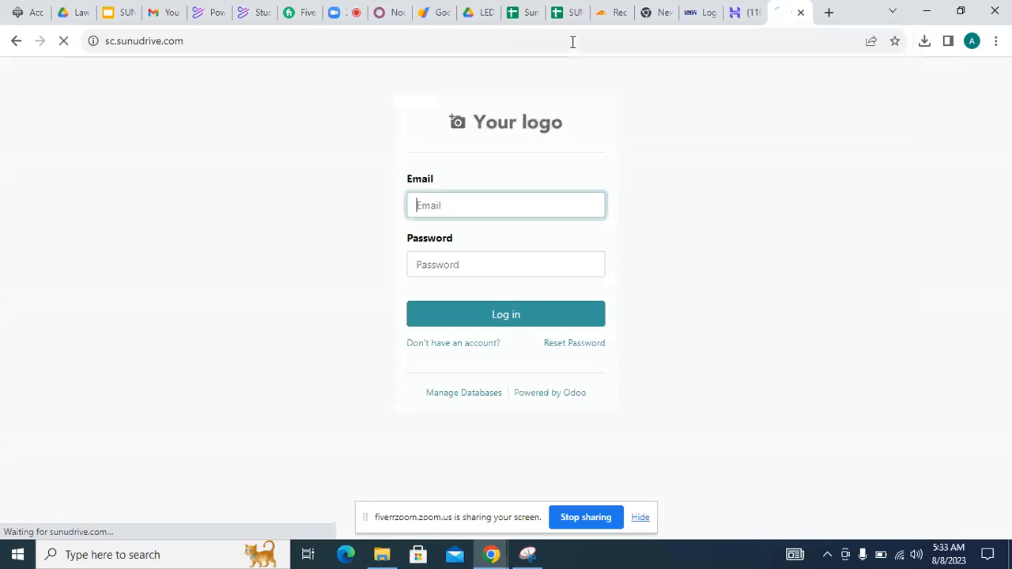